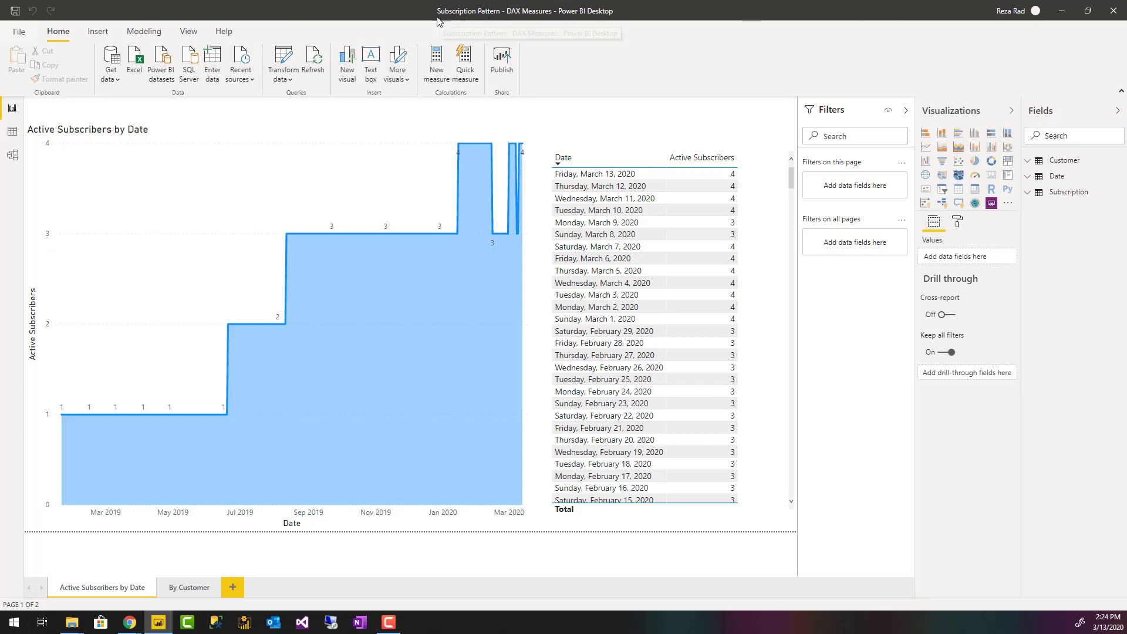
# Step: Review the Subscription table's rows, and return to the report's Active Subscribers by Date chart to examine its trend
pyautogui.click(12, 132)
pyautogui.click(1077, 195)
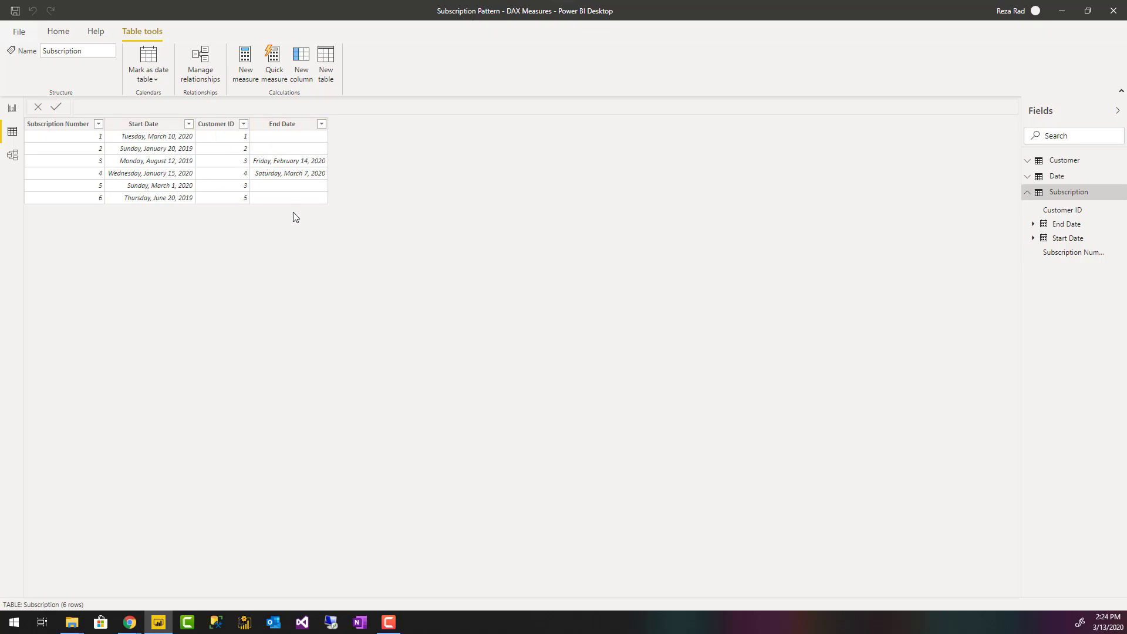
pyautogui.click(12, 109)
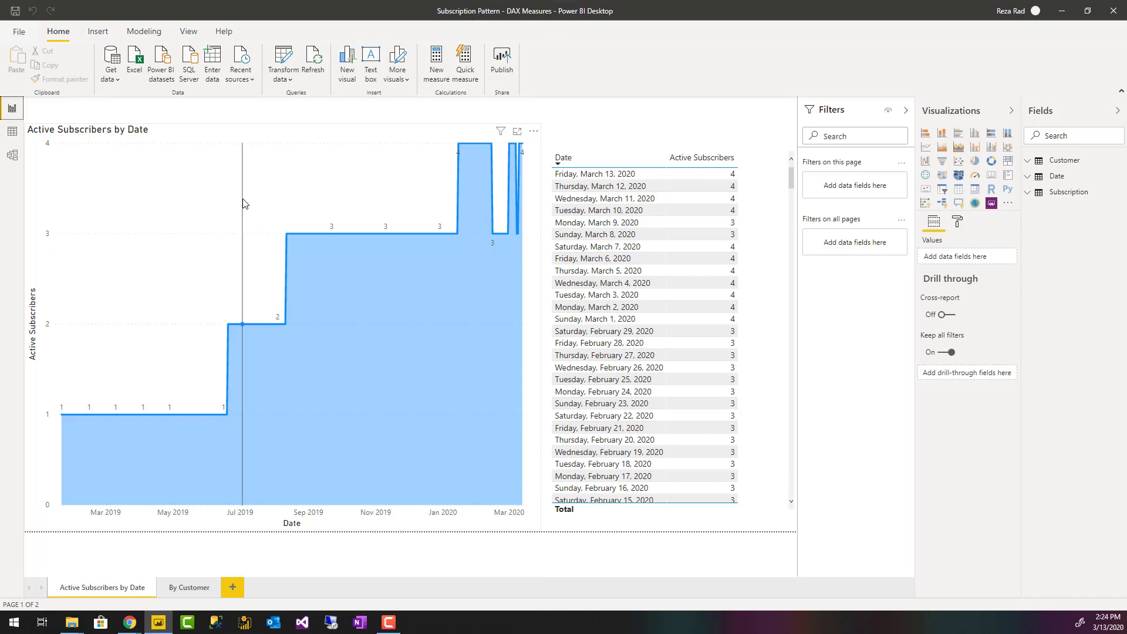
pyautogui.click(244, 203)
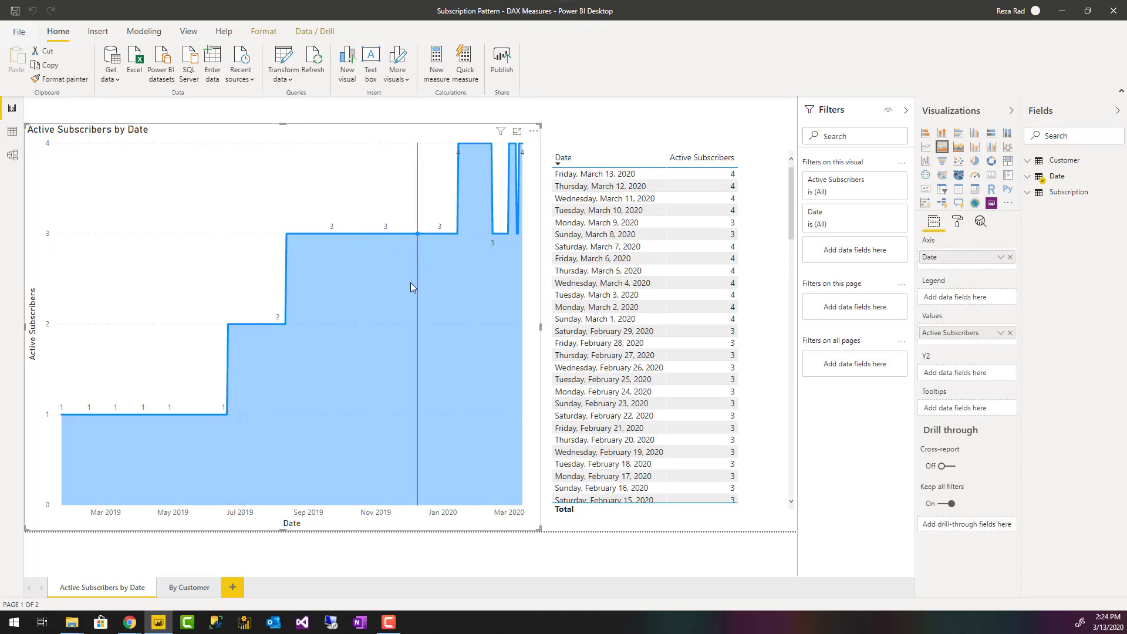
pyautogui.moveTo(289, 397)
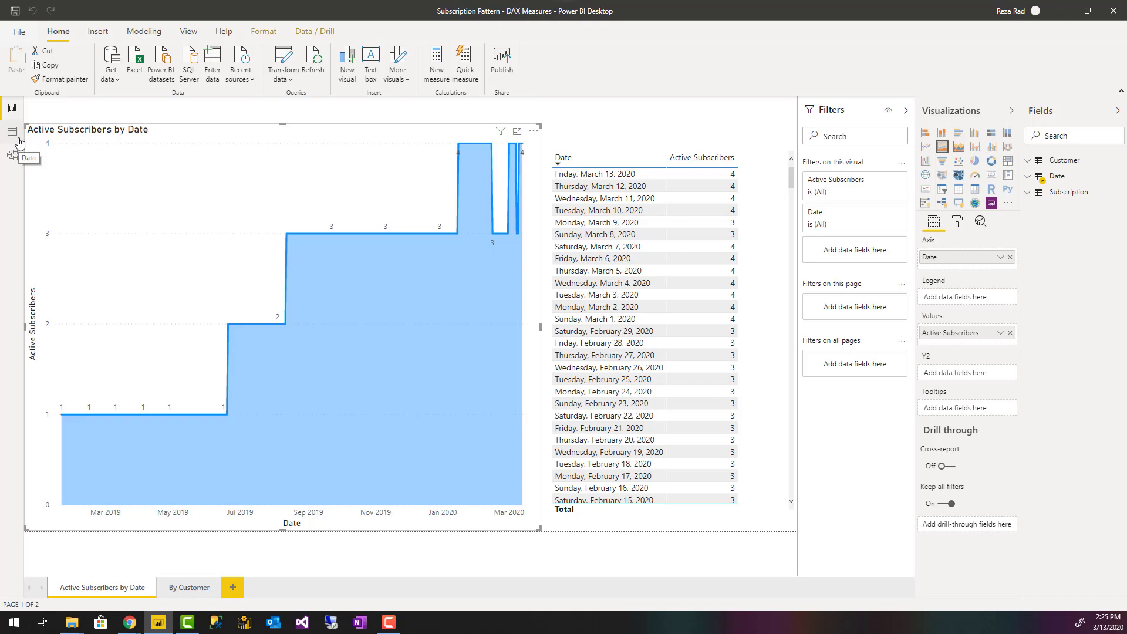
# Step: Examine the Start Date and End Date columns in the Subscription table's data
pyautogui.click(19, 140)
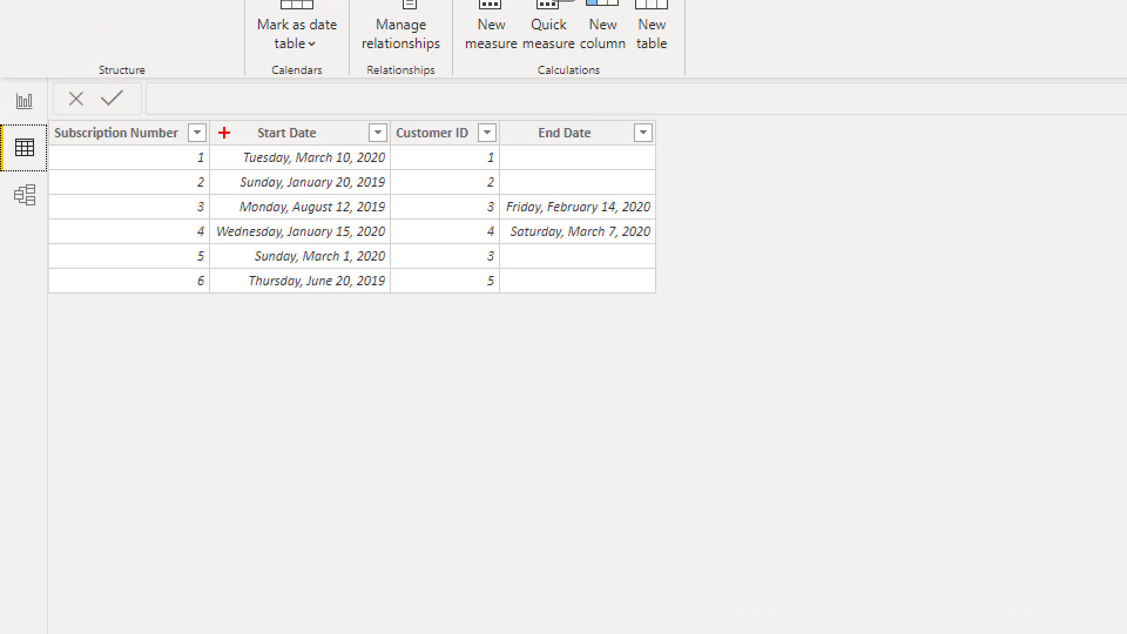
pyautogui.moveTo(208, 112)
pyautogui.mouseDown()
pyautogui.moveTo(347, 358)
pyautogui.moveTo(391, 365)
pyautogui.mouseUp()
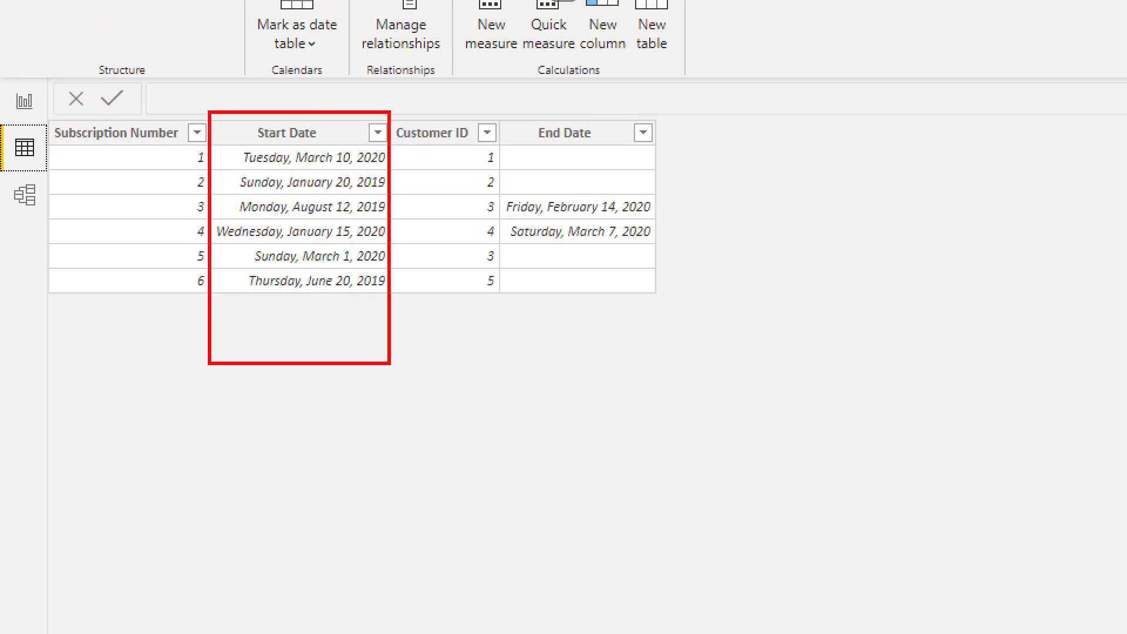
pyautogui.moveTo(500, 112)
pyautogui.mouseDown()
pyautogui.moveTo(662, 342)
pyautogui.moveTo(661, 368)
pyautogui.mouseUp()
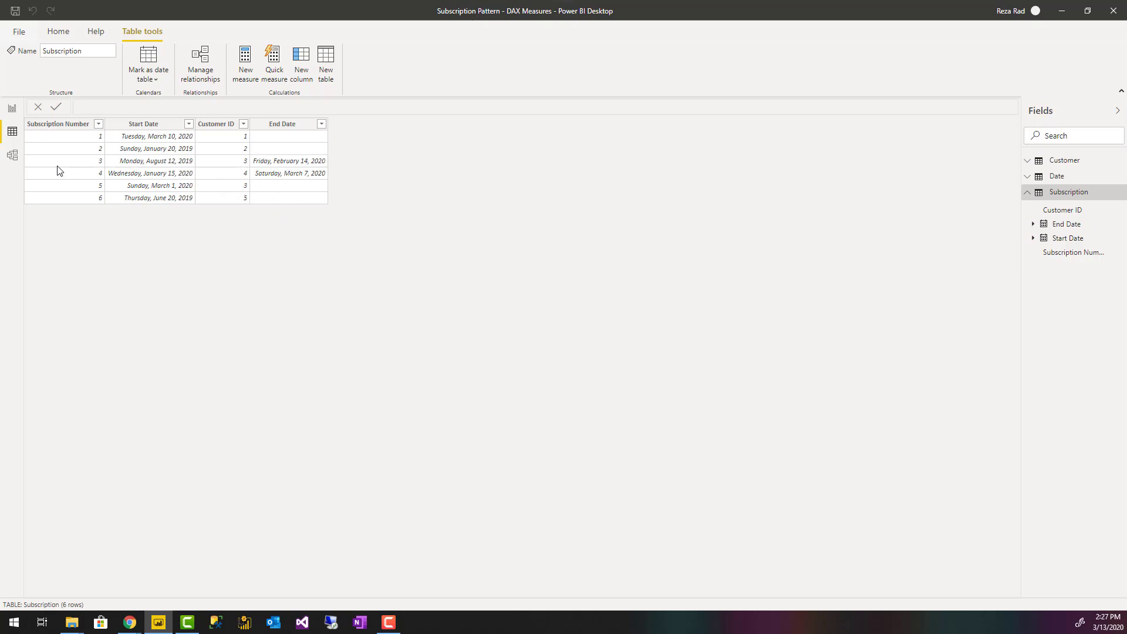
# Step: Inspect the Customer, Subscription and Date tables and their relationships in the data model diagram
pyautogui.click(12, 156)
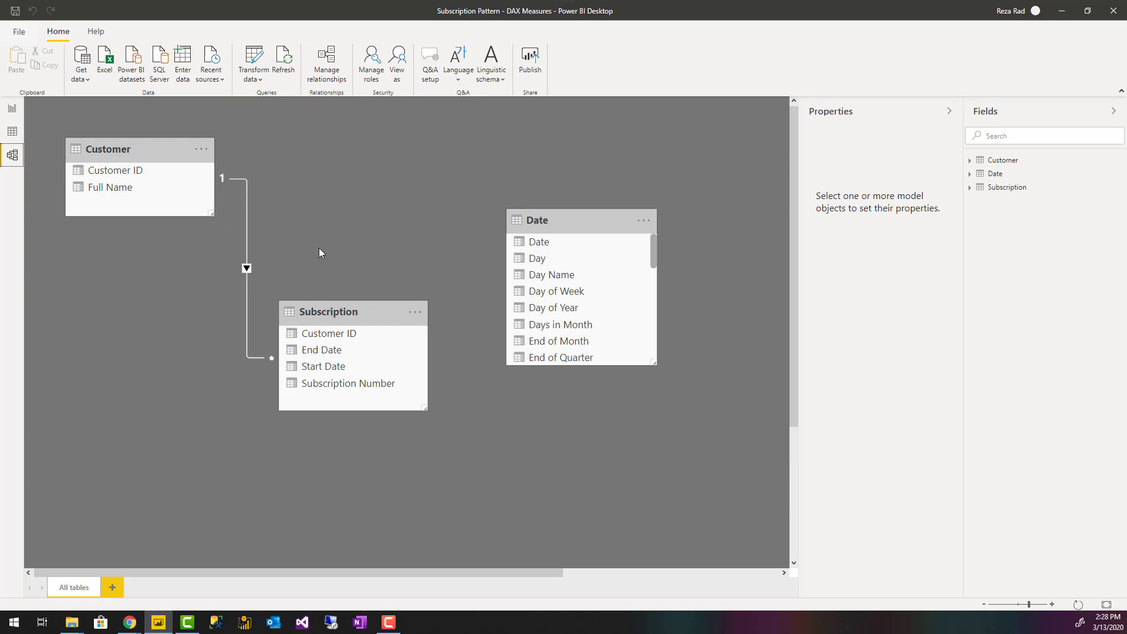
pyautogui.click(165, 154)
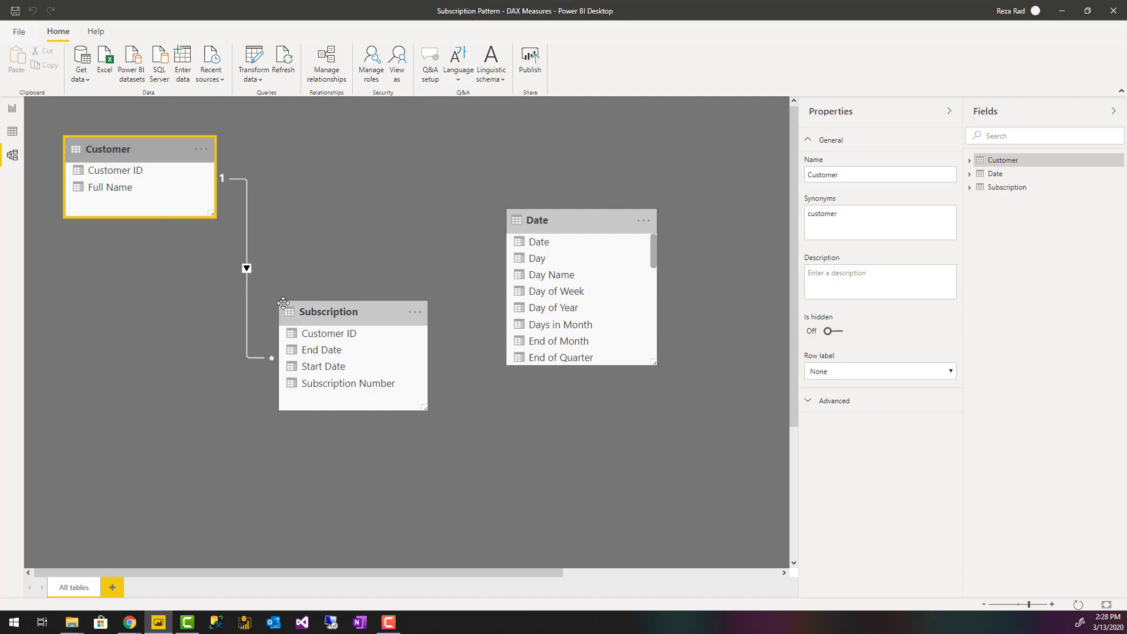
pyautogui.click(356, 317)
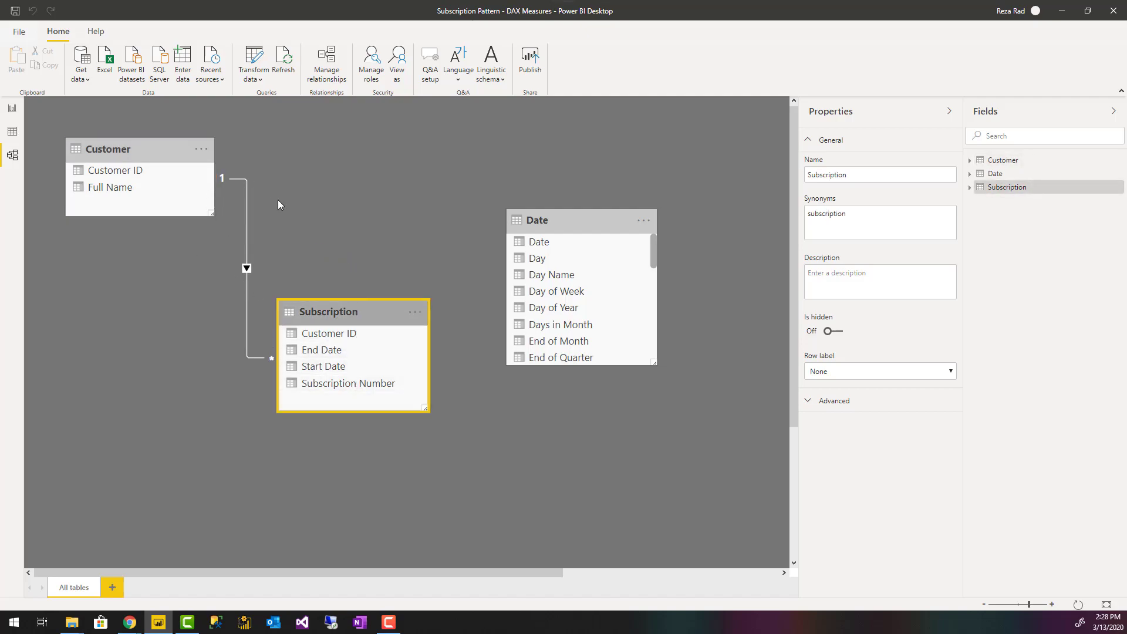
pyautogui.click(516, 424)
pyautogui.click(562, 230)
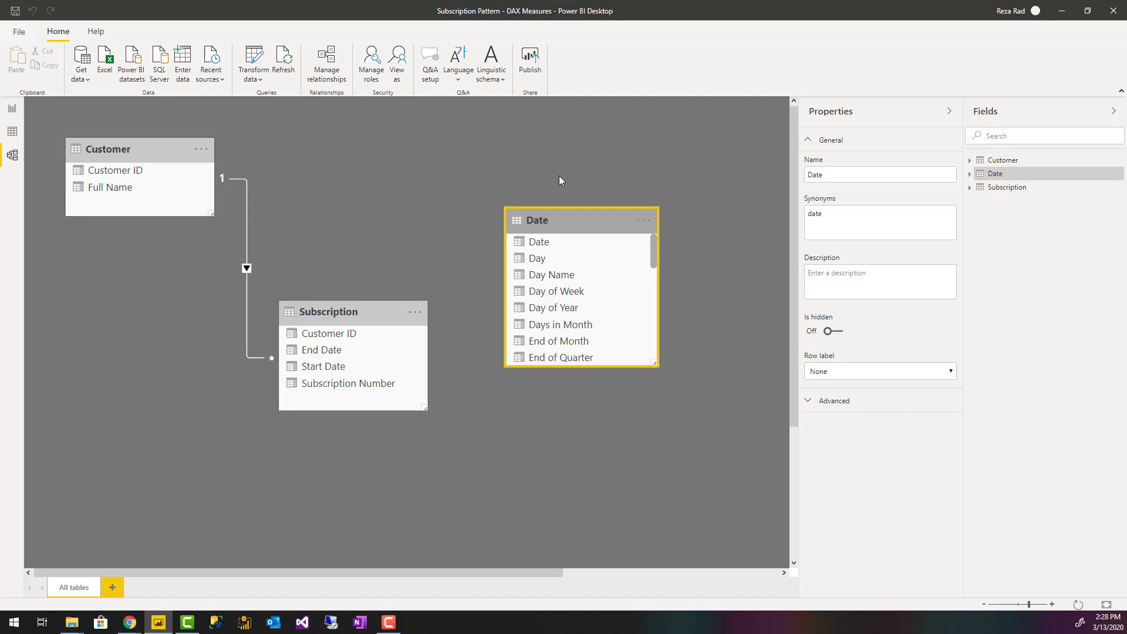
pyautogui.click(532, 168)
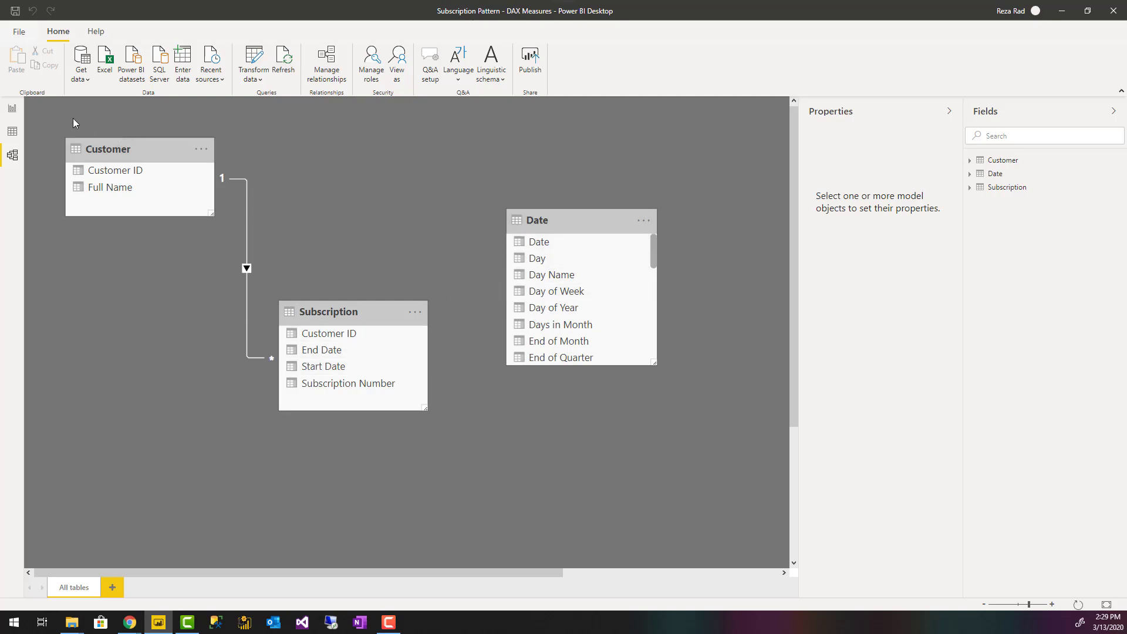
# Step: Display the full DAX formula of the Date table's Active Subscribers measure in the report, with enlarged text and an expanded editor
pyautogui.click(12, 109)
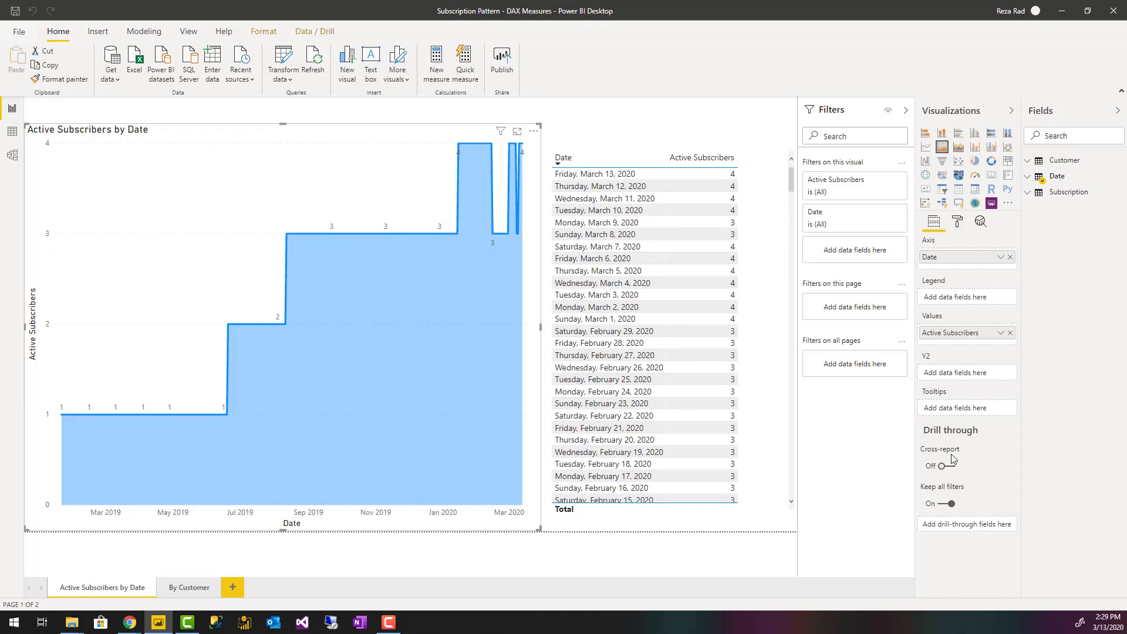
pyautogui.click(1028, 195)
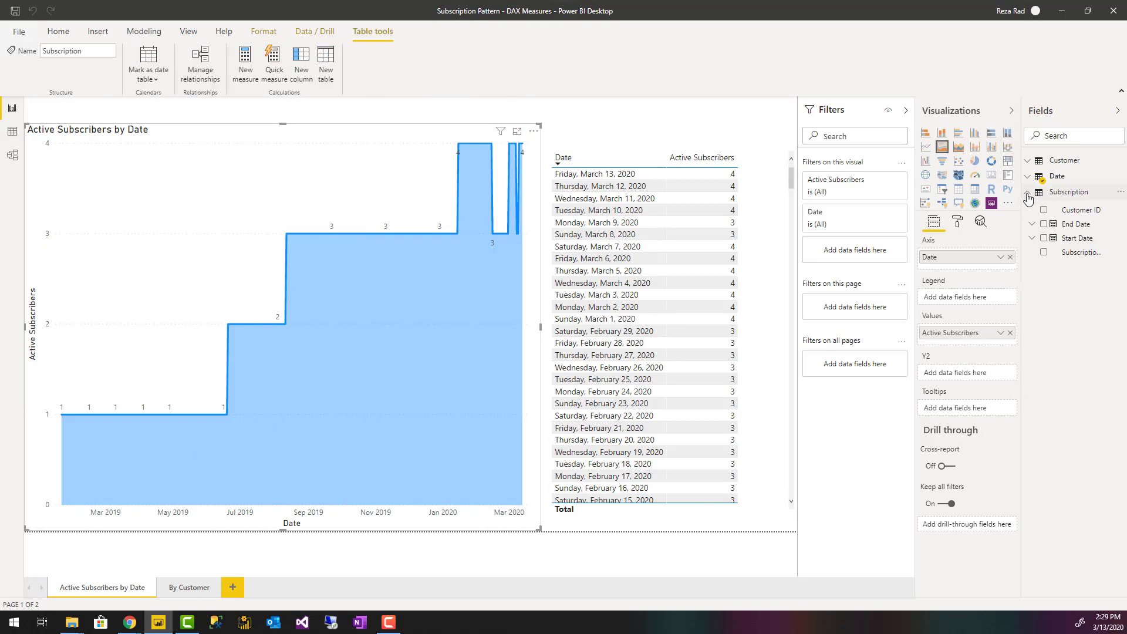
pyautogui.click(1037, 176)
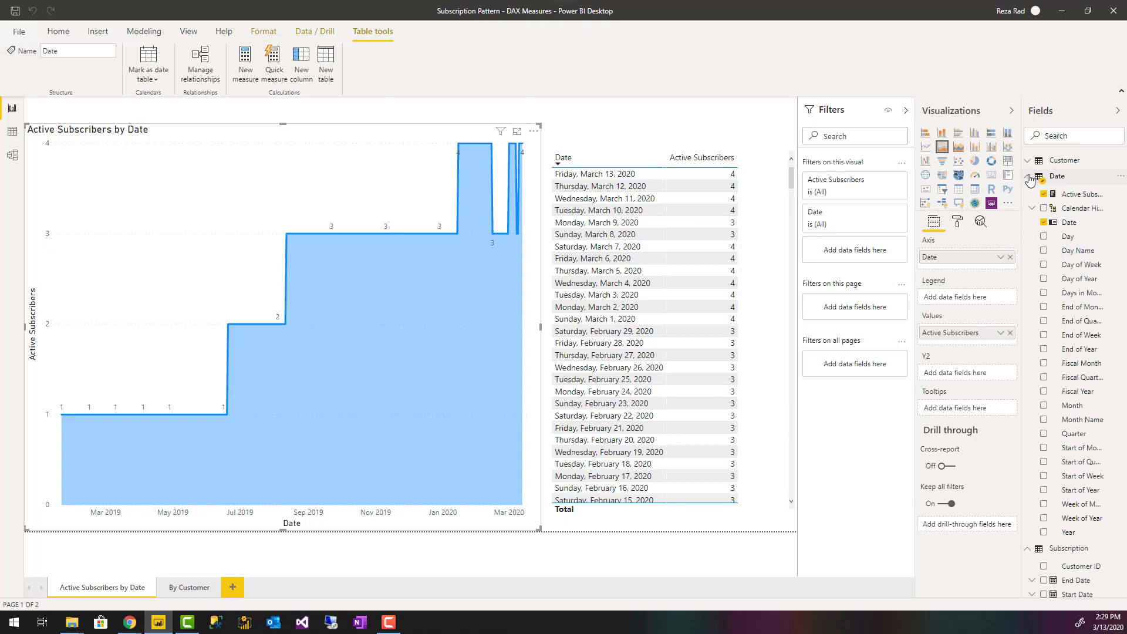
pyautogui.click(1073, 194)
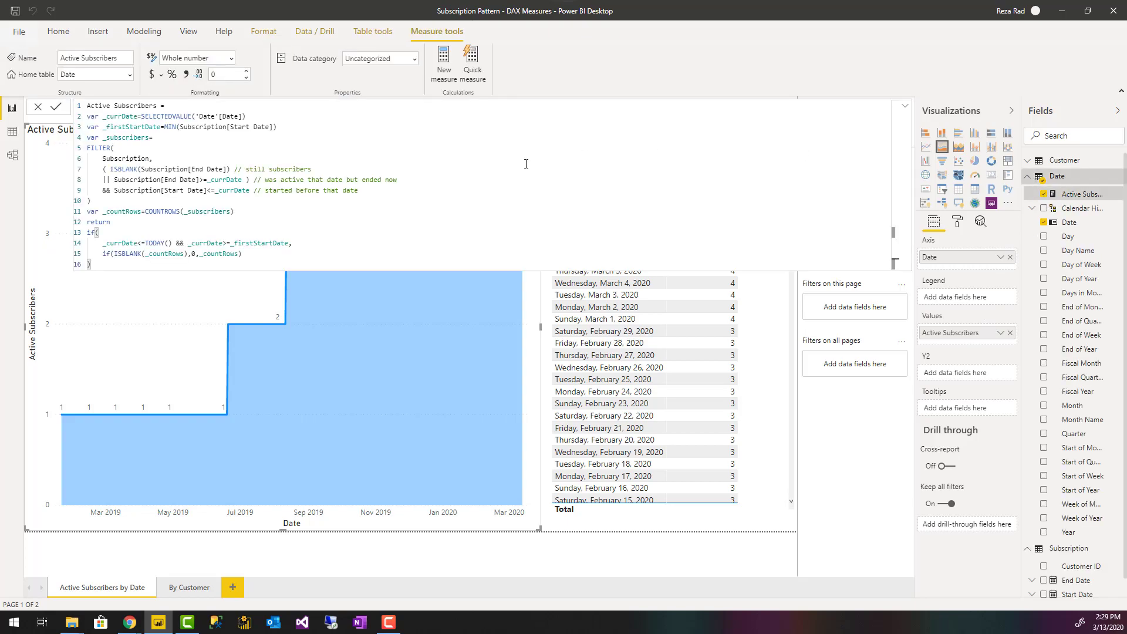
pyautogui.scroll(5, 217, 173)
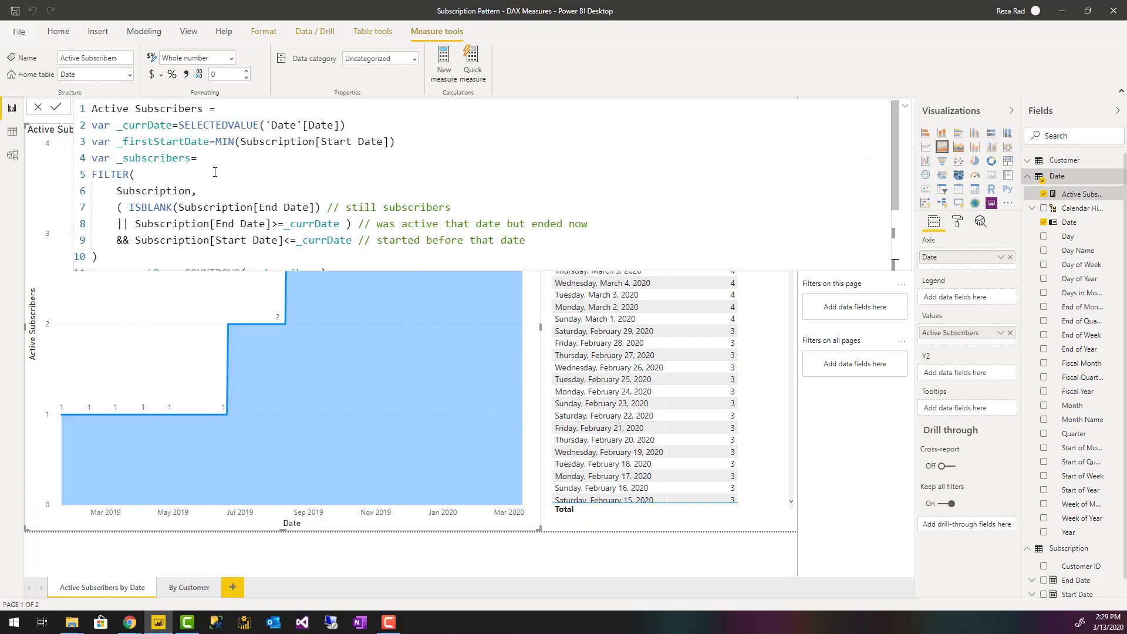
pyautogui.click(905, 105)
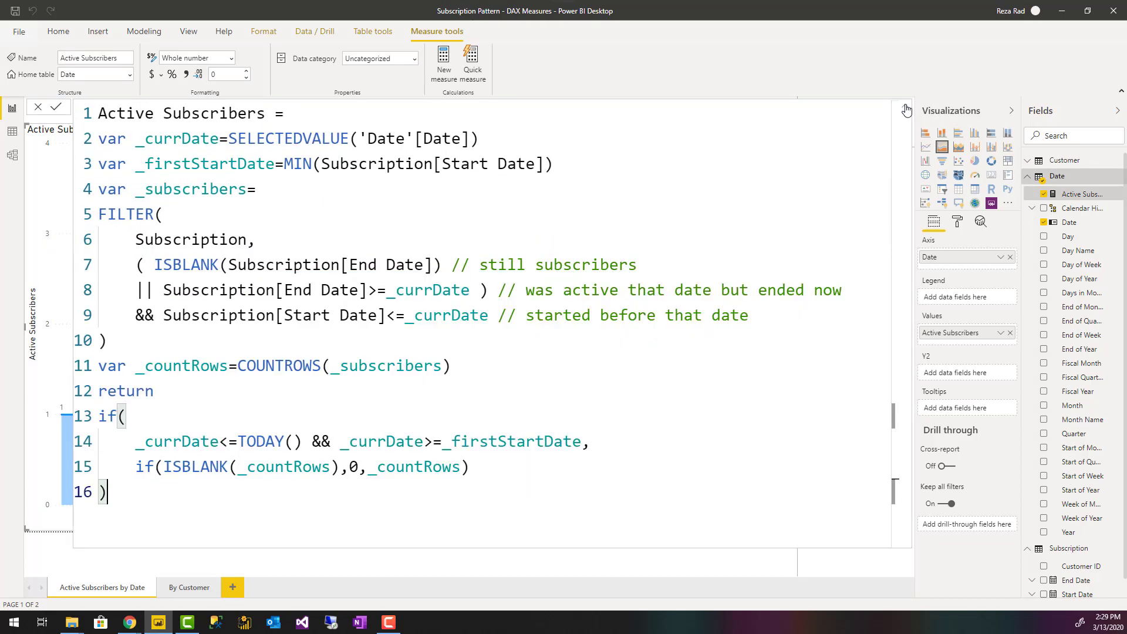
# Step: Examine how the _currDate and _firstStartDate variables are defined in the Active Subscribers formula
pyautogui.moveTo(478, 138); pyautogui.dragTo(228, 139)
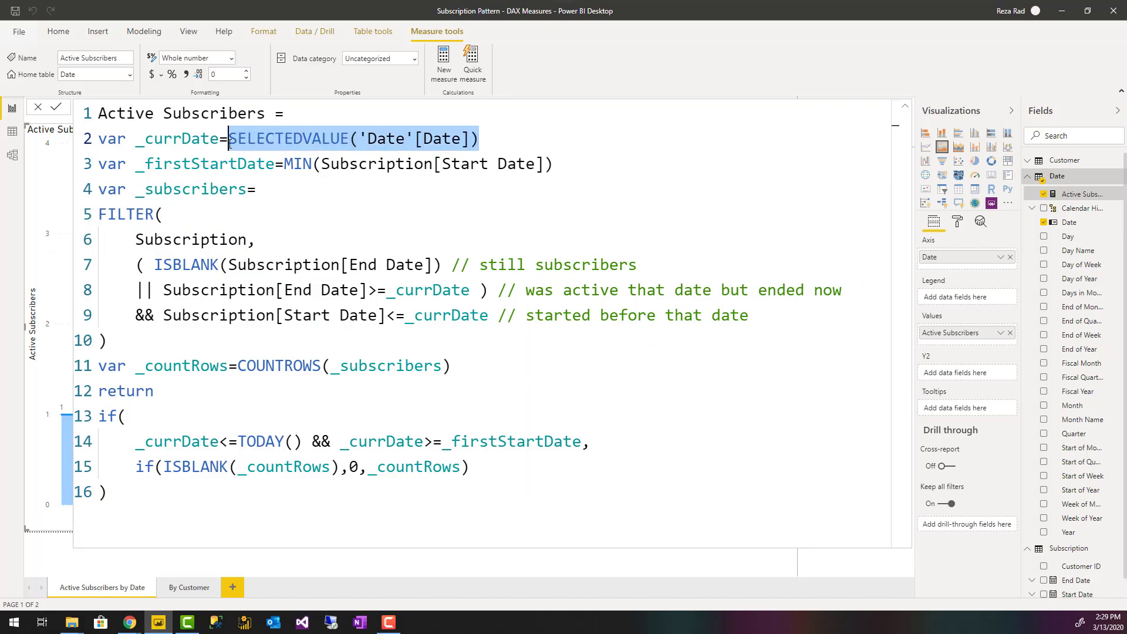
pyautogui.click(228, 163)
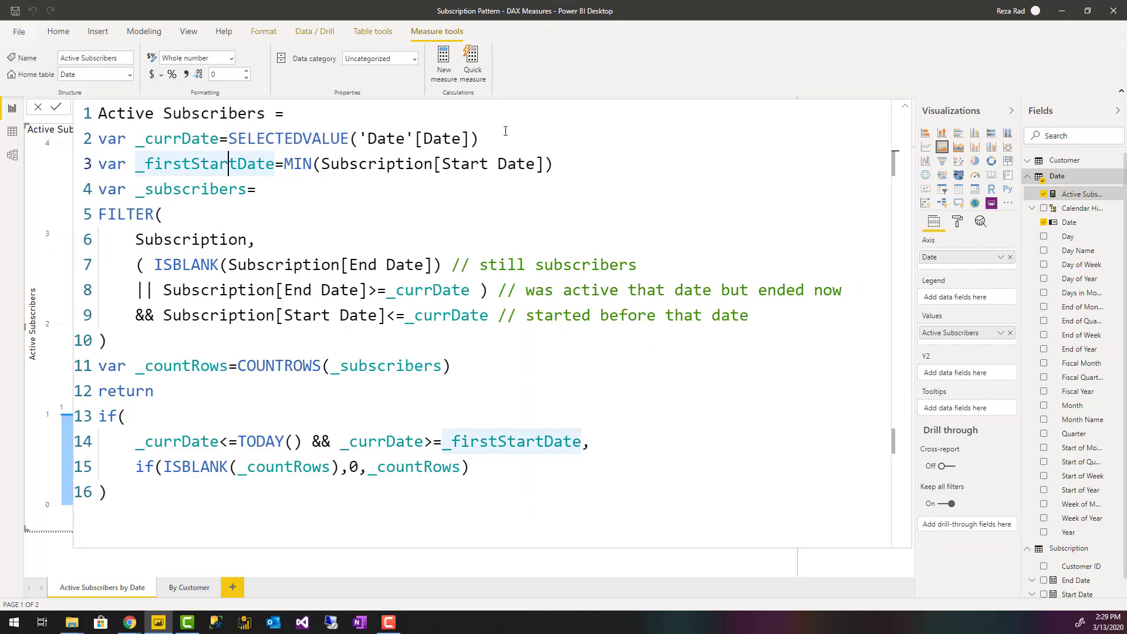
pyautogui.moveTo(516, 138); pyautogui.dragTo(228, 138)
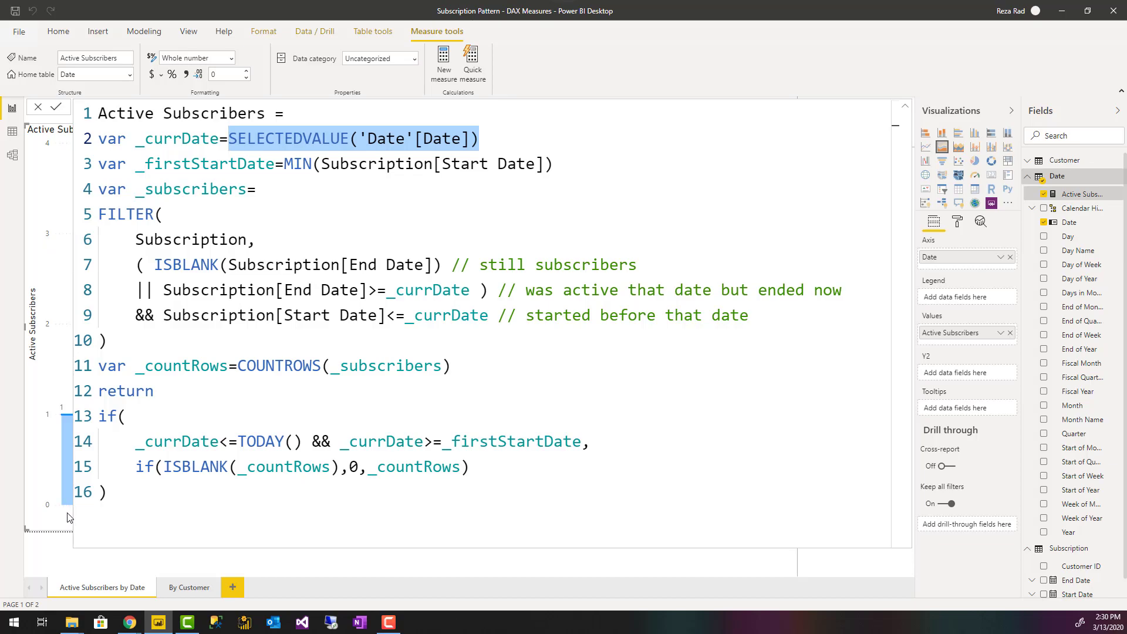
pyautogui.click(505, 136)
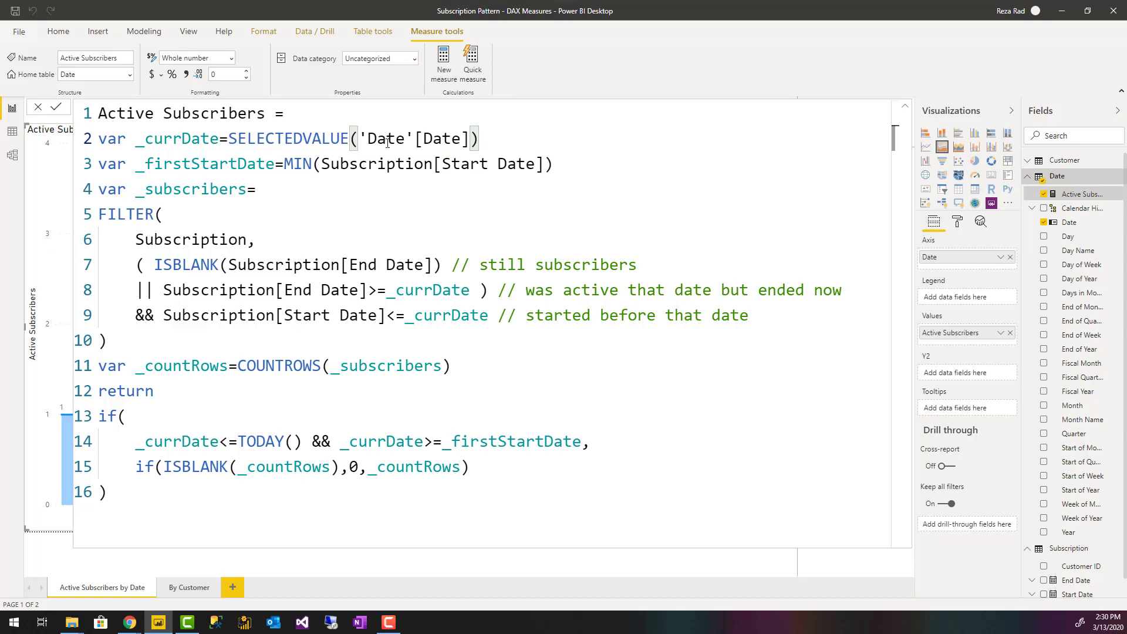
pyautogui.doubleClick(300, 138)
pyautogui.click(616, 167)
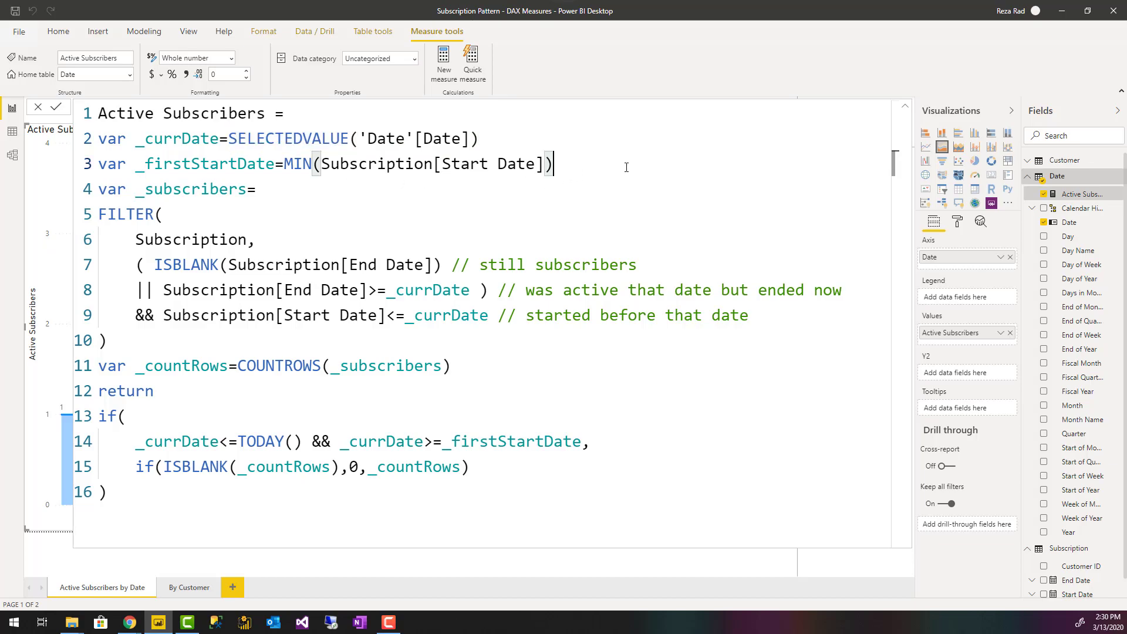
pyautogui.moveTo(635, 166); pyautogui.dragTo(97, 167)
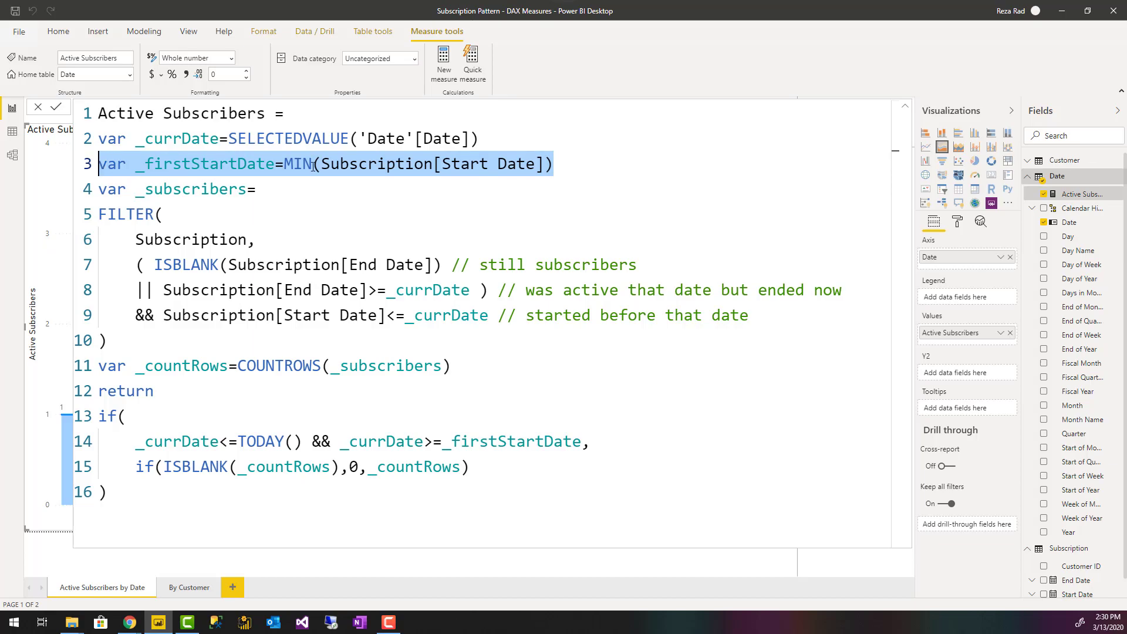
pyautogui.click(587, 165)
# Step: Examine the _subscribers variable's FILTER over the Subscription table and its ISBLANK condition on End Date
pyautogui.click(267, 197)
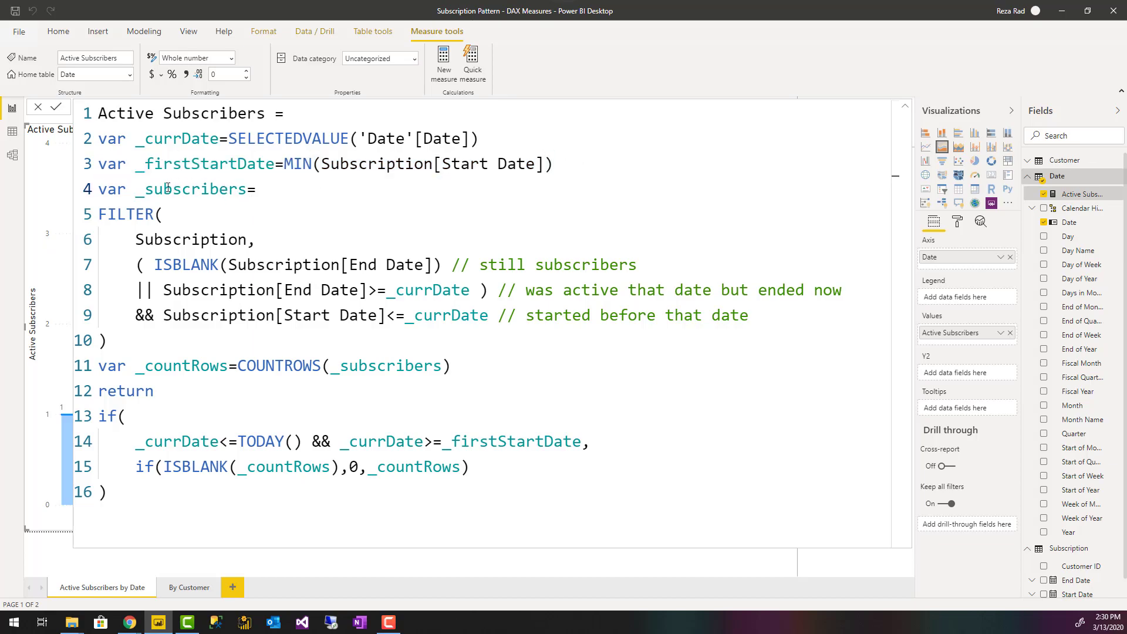
pyautogui.moveTo(137, 191); pyautogui.dragTo(336, 330)
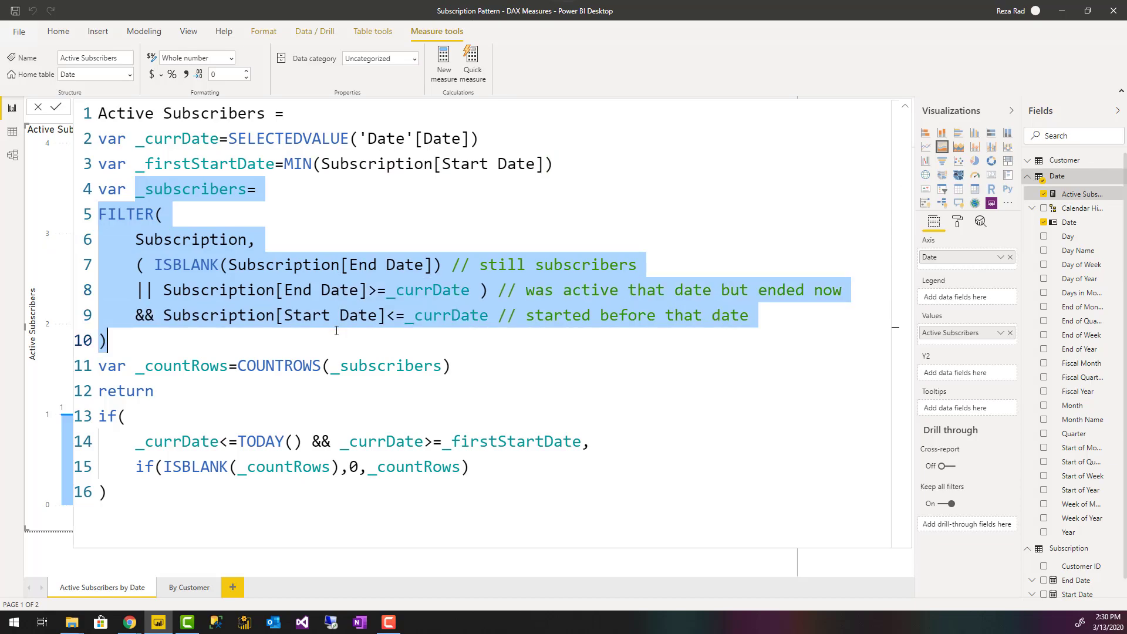
pyautogui.doubleClick(189, 241)
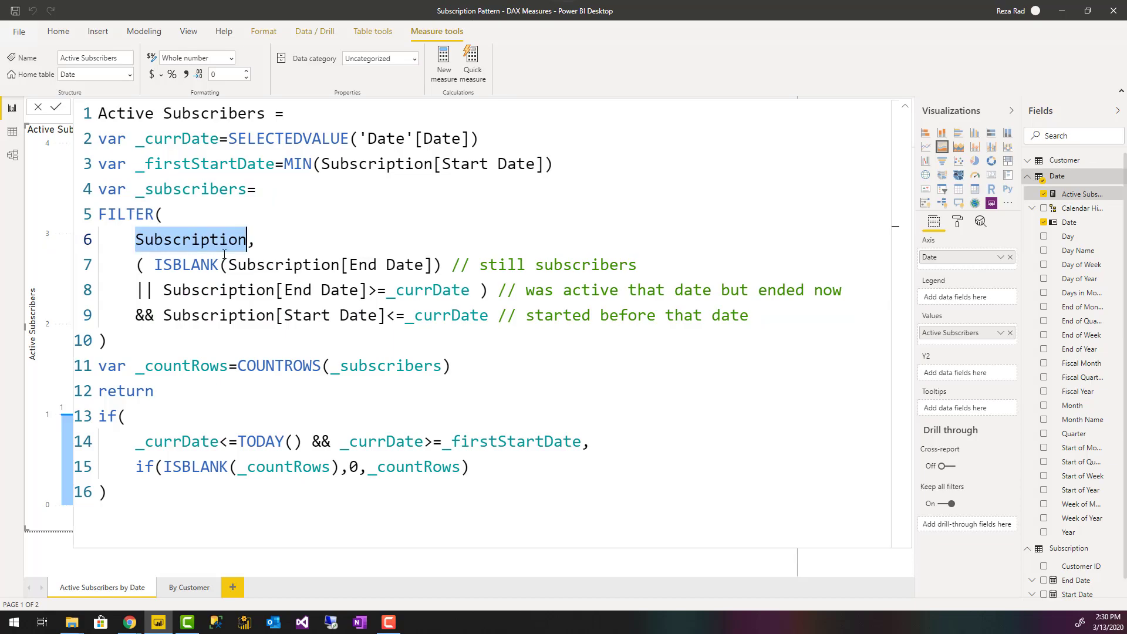
pyautogui.click(200, 265)
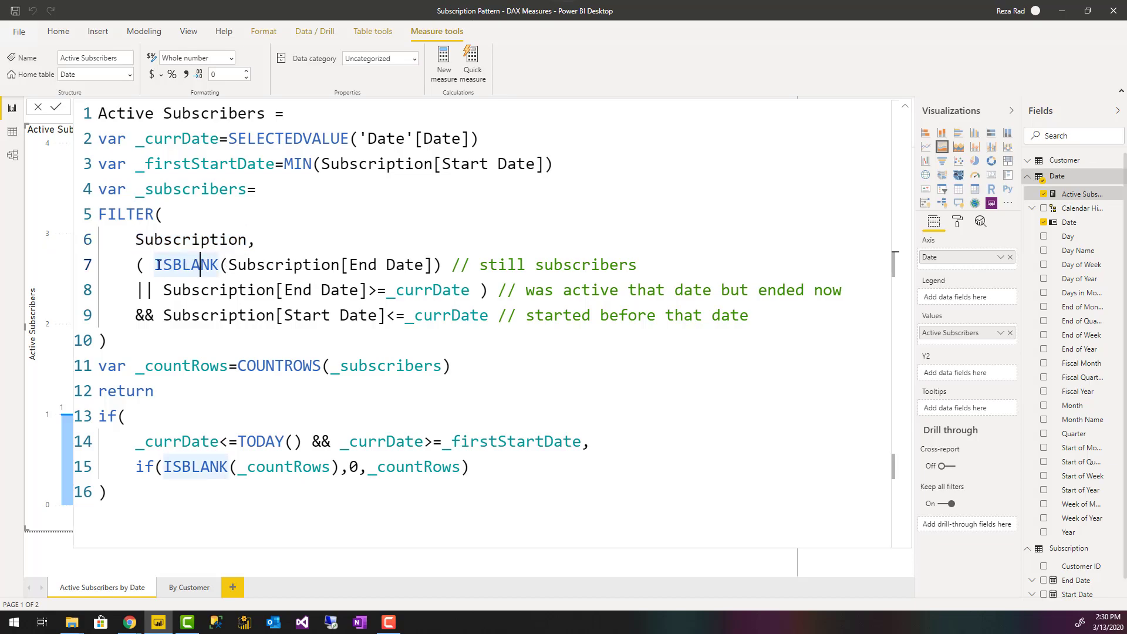
pyautogui.moveTo(155, 265); pyautogui.dragTo(446, 266)
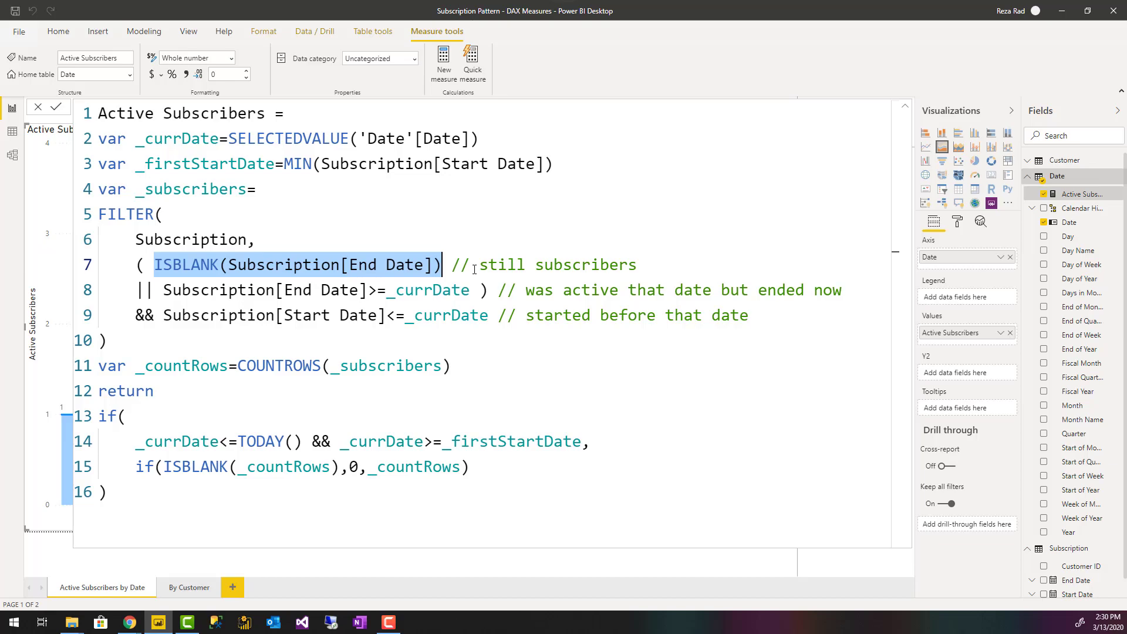
pyautogui.click(655, 269)
pyautogui.doubleClick(643, 268)
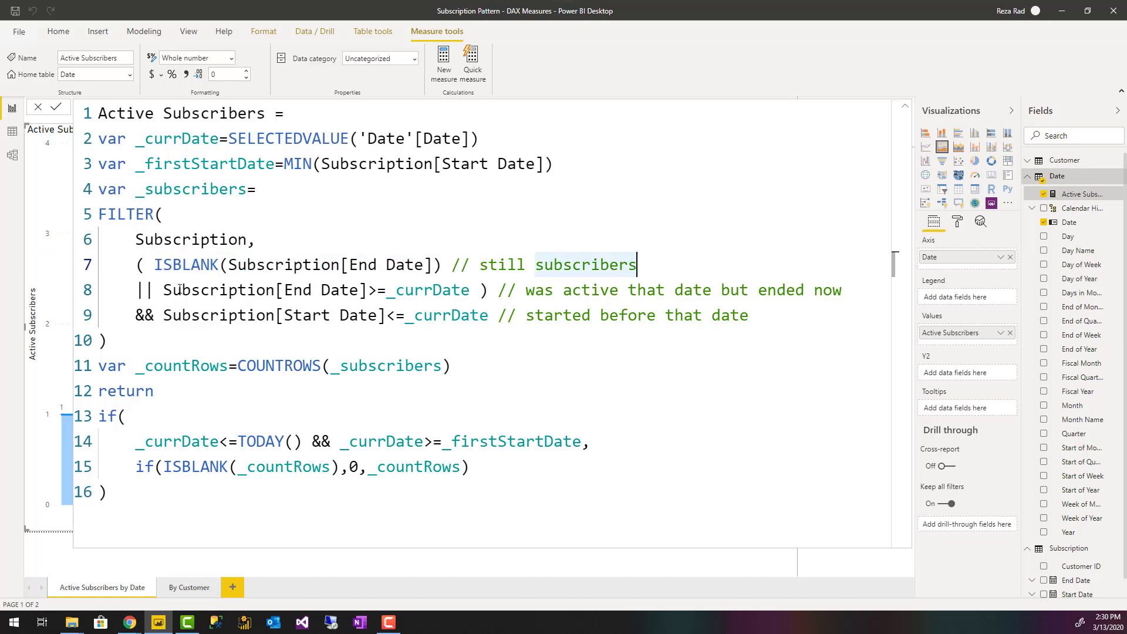
# Step: Examine the FILTER conditions comparing the subscription's End Date and Start Date with _currDate, and the whole _subscribers block
pyautogui.moveTo(138, 292); pyautogui.dragTo(470, 290)
pyautogui.click(208, 292)
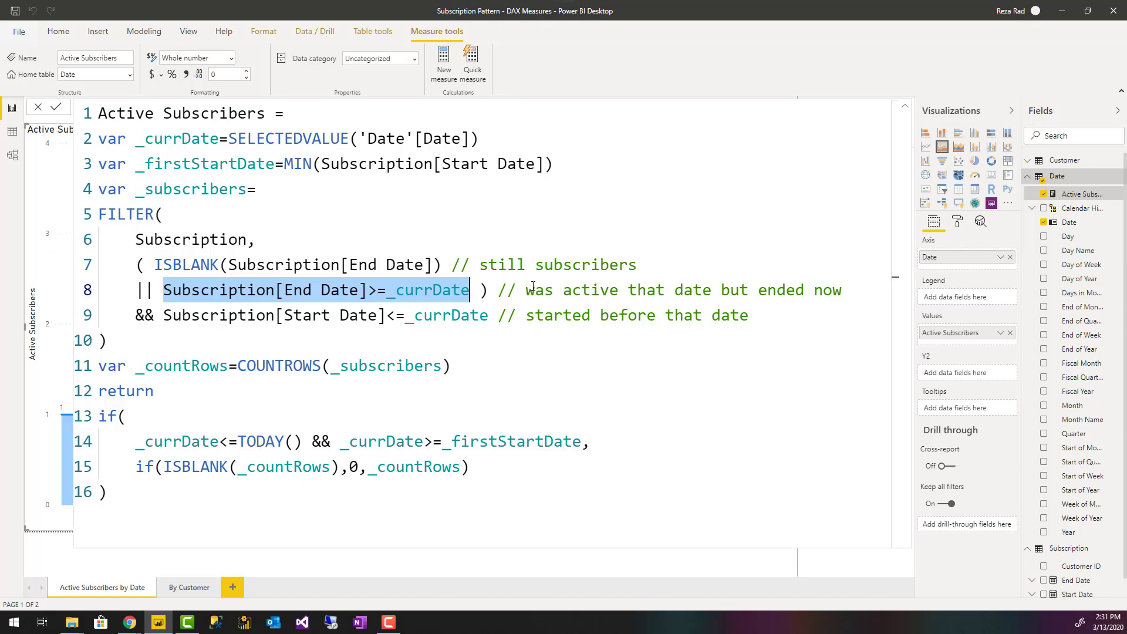
pyautogui.moveTo(488, 289); pyautogui.dragTo(136, 270)
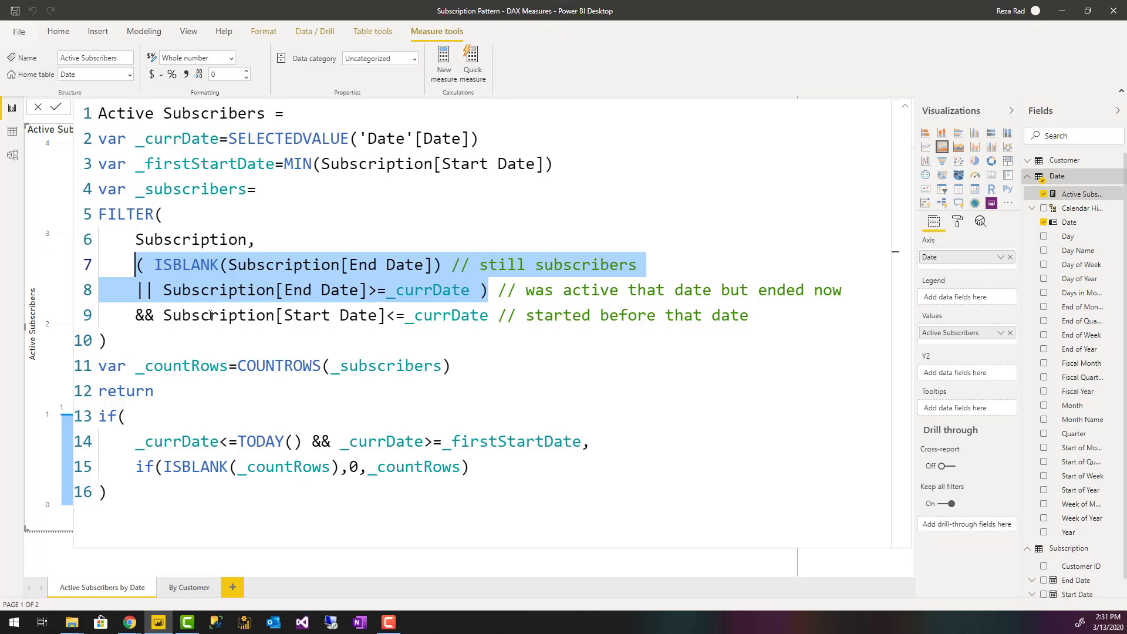
pyautogui.moveTo(136, 316); pyautogui.dragTo(489, 321)
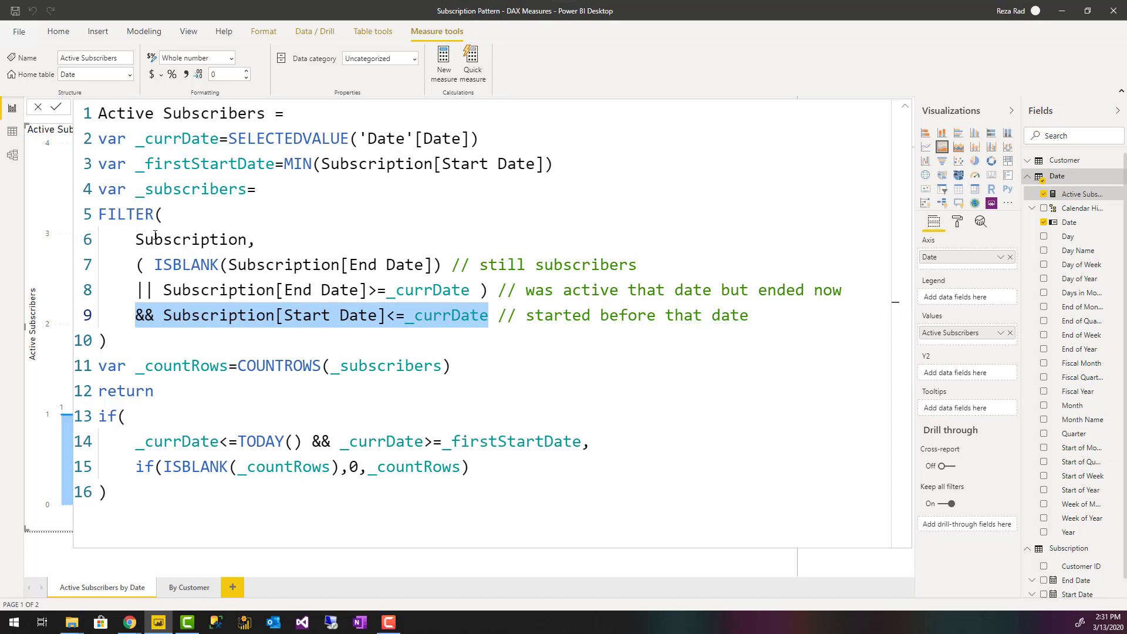
pyautogui.click(163, 214)
pyautogui.moveTo(108, 341); pyautogui.dragTo(88, 189)
pyautogui.click(146, 344)
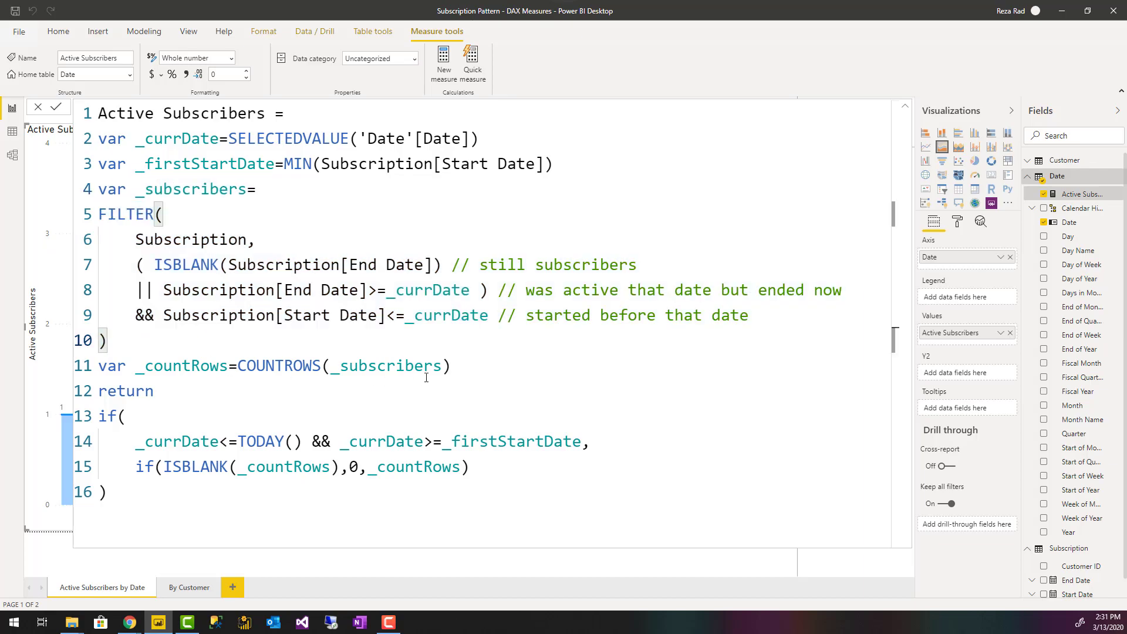
# Step: Examine how the _countRows variable applies COUNTROWS to the _subscribers table in the Active Subscribers formula
pyautogui.moveTo(469, 364); pyautogui.dragTo(98, 373)
pyautogui.click(278, 367)
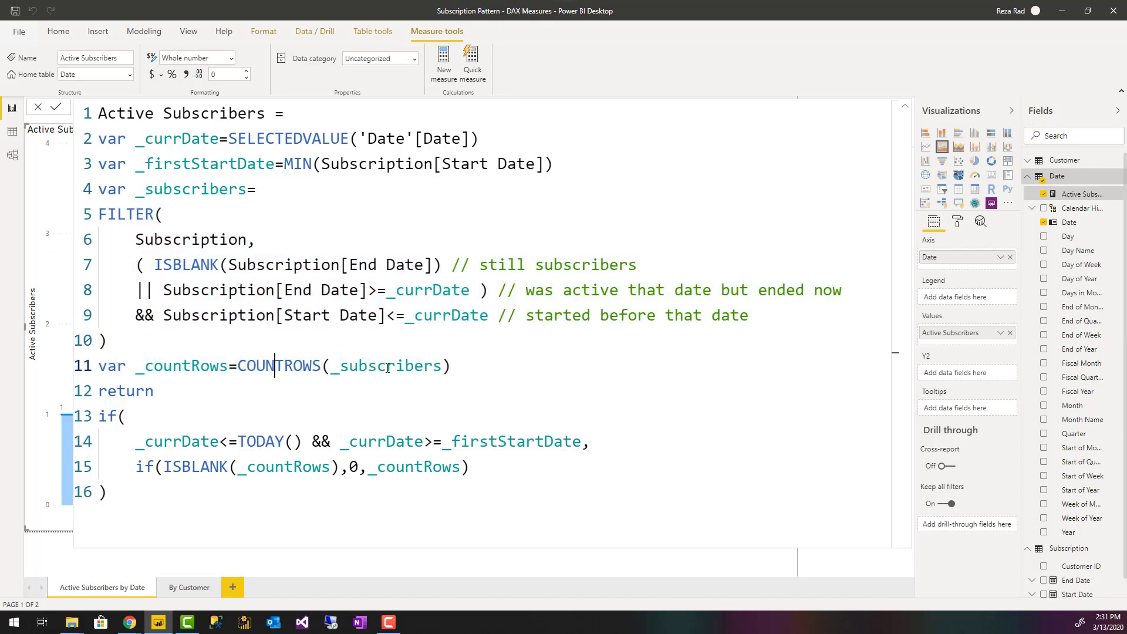
pyautogui.click(452, 366)
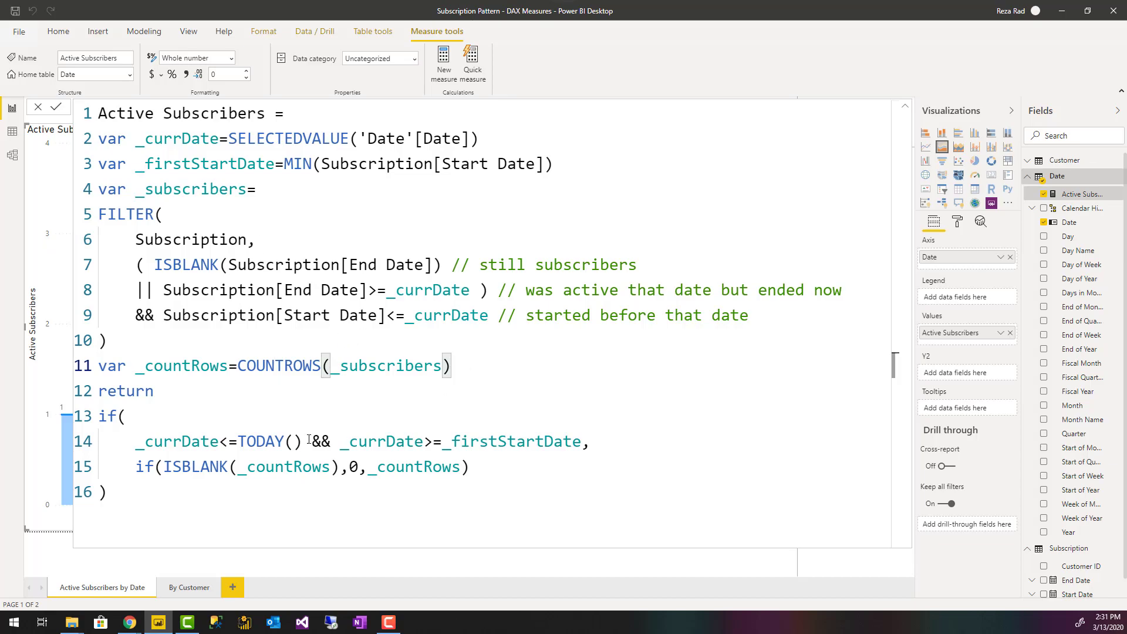
# Step: Examine the return expression's date condition and the nested IF that replaces a blank _countRows with 0
pyautogui.moveTo(136, 442); pyautogui.dragTo(599, 442)
pyautogui.moveTo(139, 468); pyautogui.dragTo(496, 465)
pyautogui.click(505, 469)
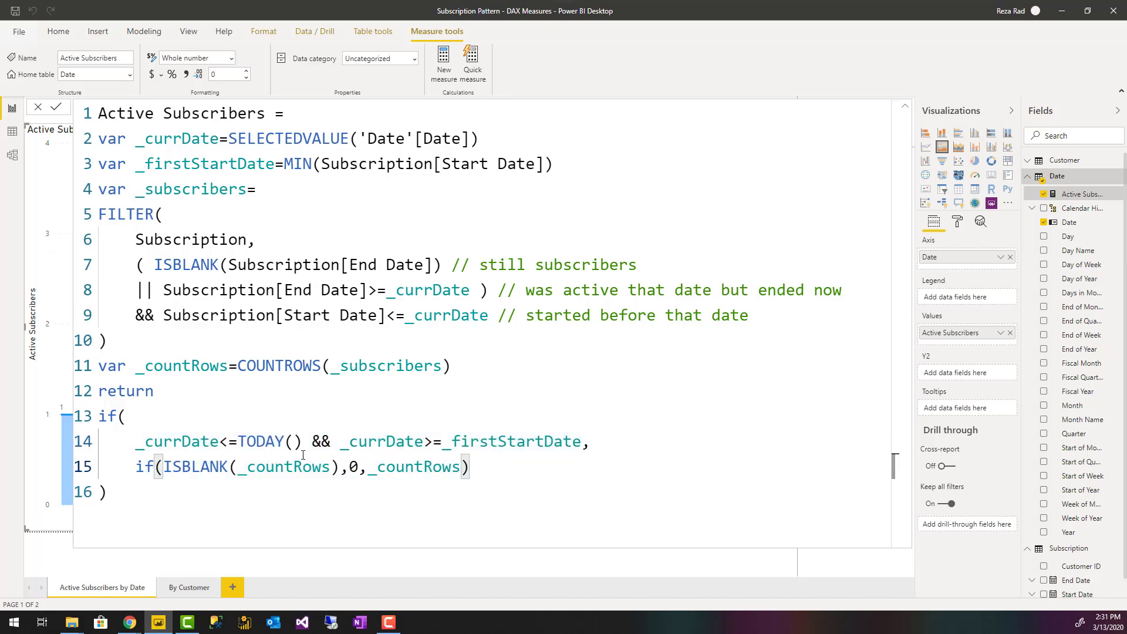
# Step: Examine the return condition that compares _currDate with TODAY() and with _firstStartDate, one comparison at a time and as a whole
pyautogui.moveTo(136, 441); pyautogui.dragTo(598, 431)
pyautogui.click(230, 444)
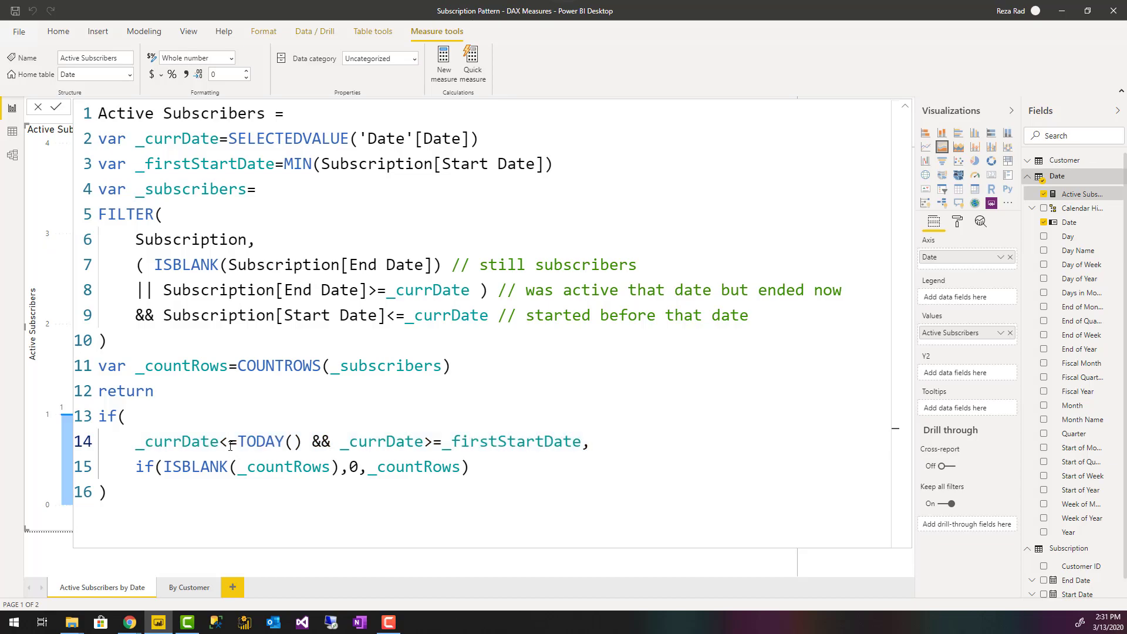
pyautogui.click(303, 441)
pyautogui.hotkey('shift', 'Left')
pyautogui.hotkey('shift', 'Left')
pyautogui.hotkey('shift', 'Left')
pyautogui.hotkey('shift', 'Left')
pyautogui.hotkey('shift', 'Left')
pyautogui.hotkey('shift', 'Left')
pyautogui.hotkey('shift', 'Left')
pyautogui.click(399, 443)
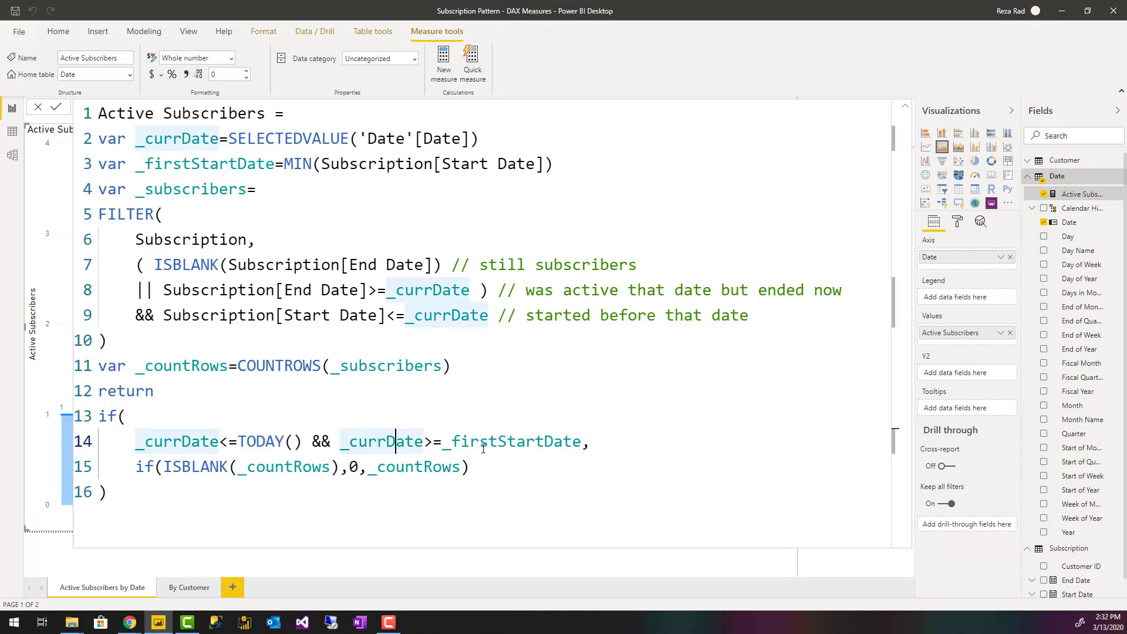
pyautogui.moveTo(134, 441); pyautogui.dragTo(582, 441)
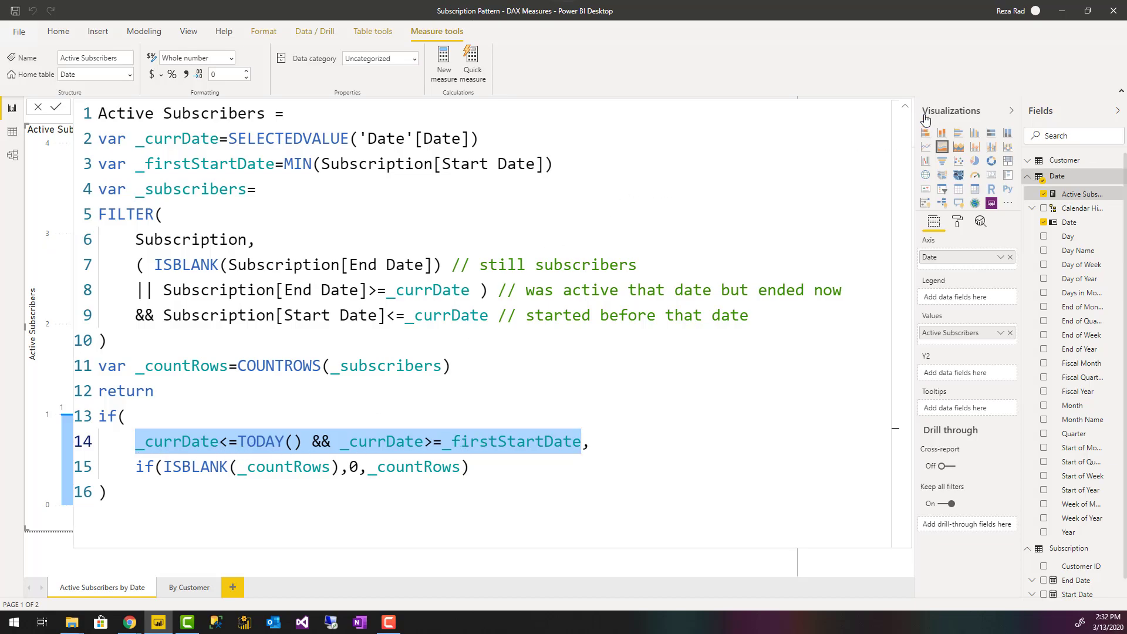
# Step: Collapse the formula editor and review the daily Active Subscribers values in the date table back to December 2019
pyautogui.click(905, 106)
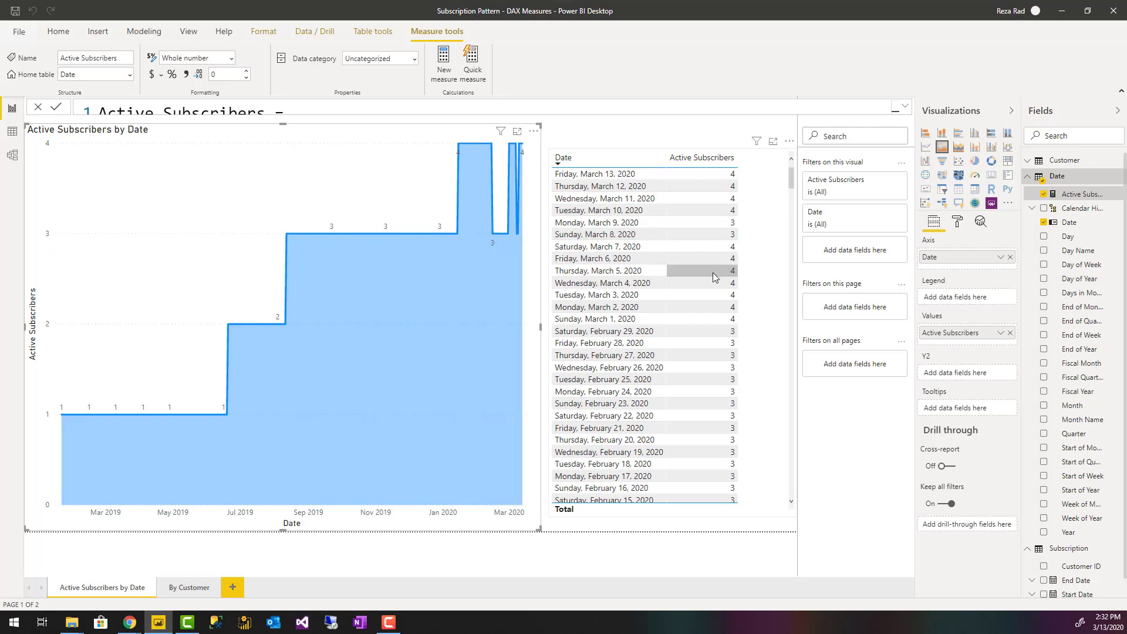
pyautogui.scroll(-10, 682, 308)
pyautogui.scroll(-8, 682, 312)
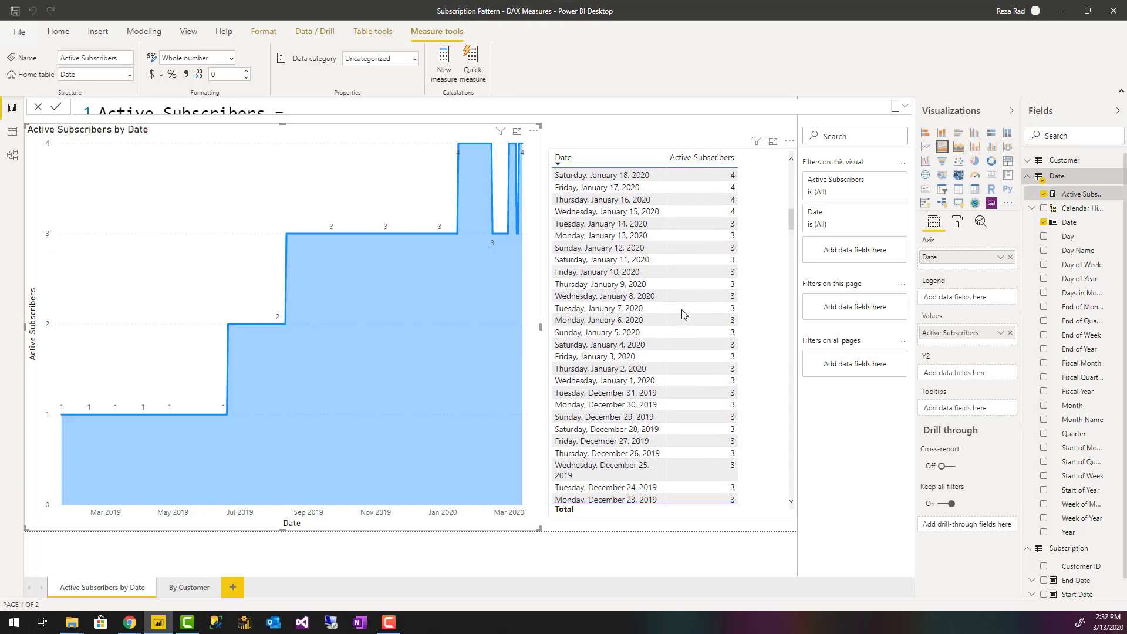
pyautogui.scroll(7, 680, 316)
pyautogui.scroll(12, 680, 317)
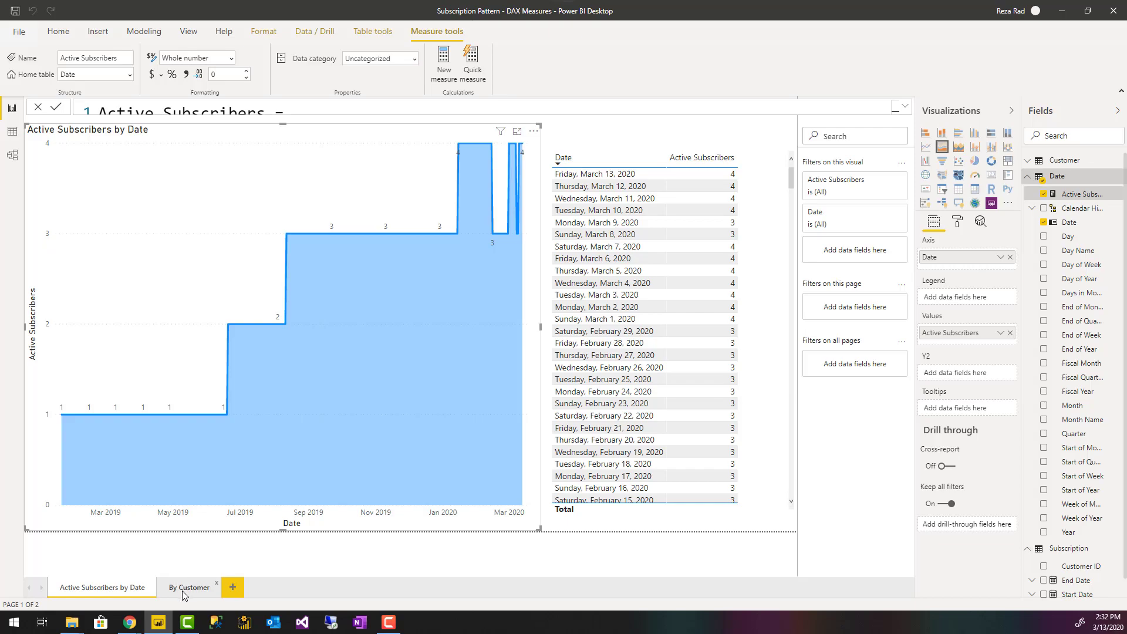
# Step: On the By Customer page, filter the visuals by the second, third, fourth and fifth customers one after another
pyautogui.click(183, 594)
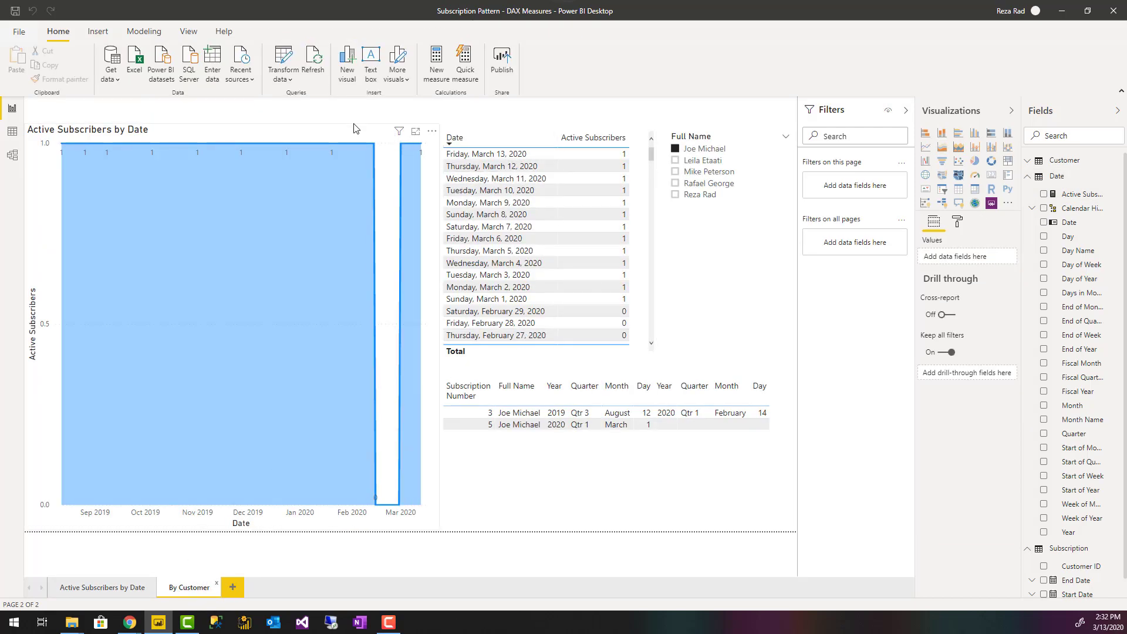
pyautogui.click(698, 162)
pyautogui.click(697, 172)
pyautogui.click(701, 184)
pyautogui.click(701, 195)
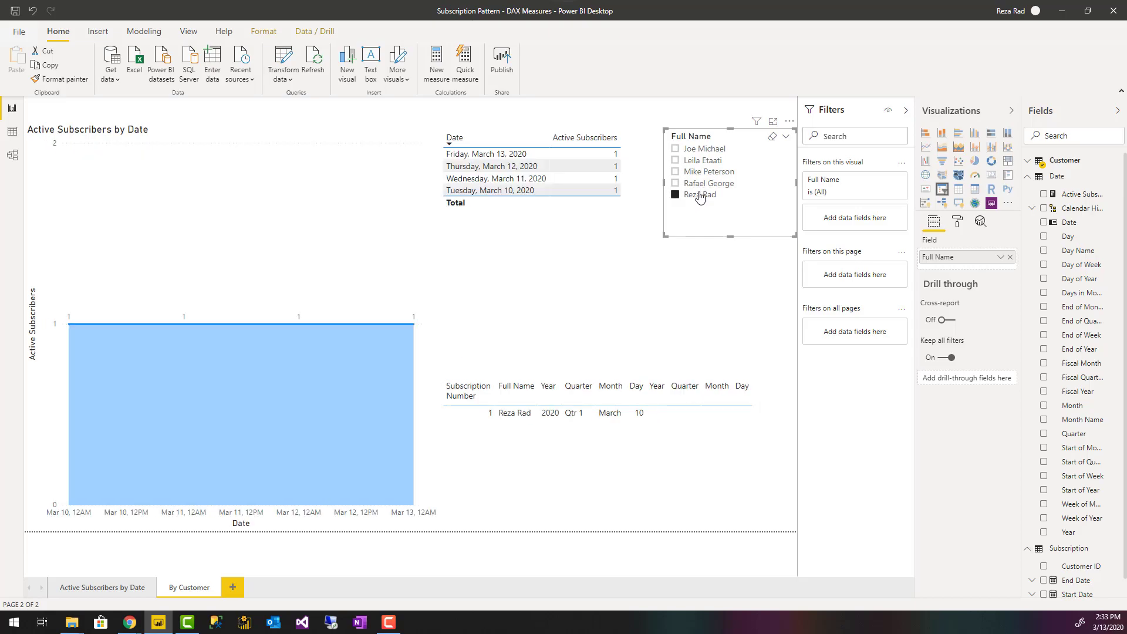
# Step: Filter the page to the fourth customer and inspect the chart's Active Subscribers value for March 8, 2020
pyautogui.click(700, 184)
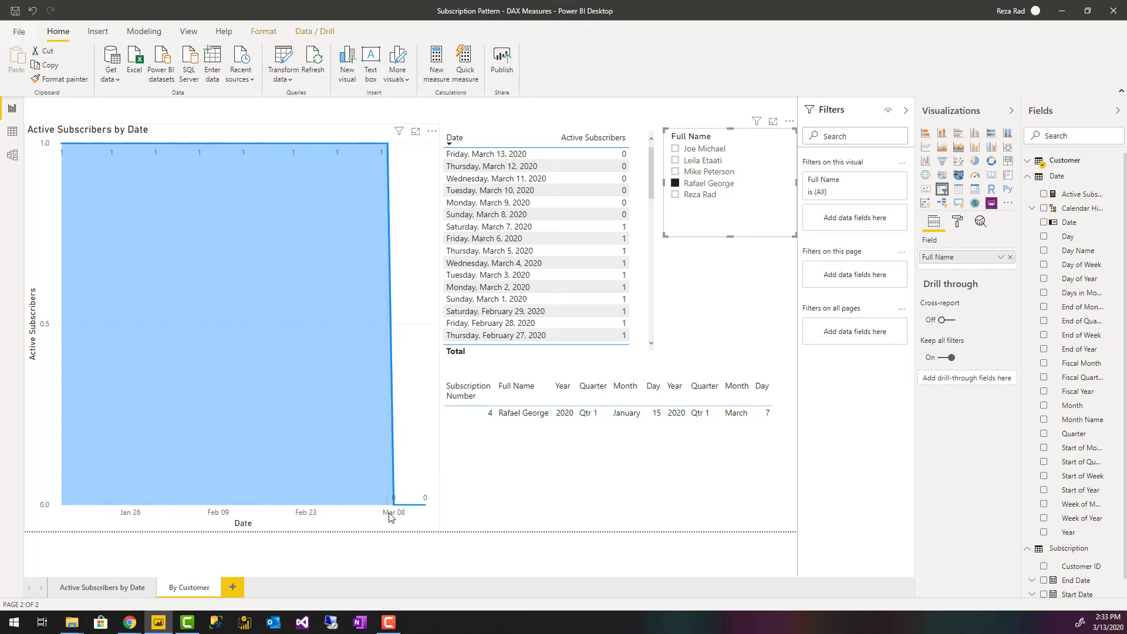
pyautogui.moveTo(393, 505)
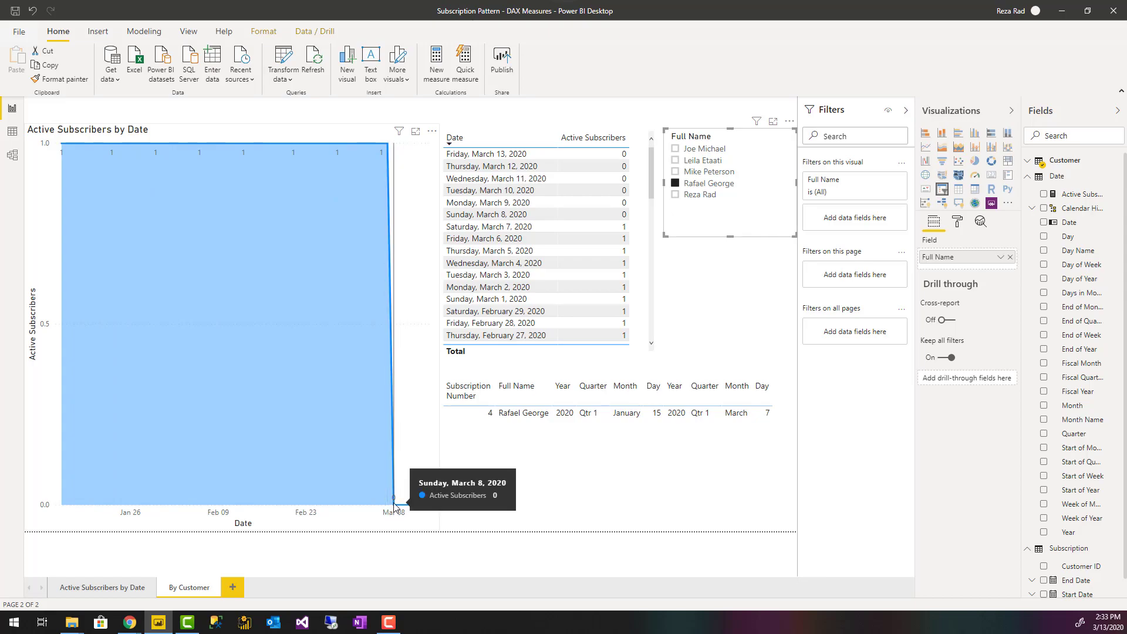
# Step: Filter the page by the fifth, second and first customers in turn, and inspect the first customer's chart around February 2020
pyautogui.click(701, 195)
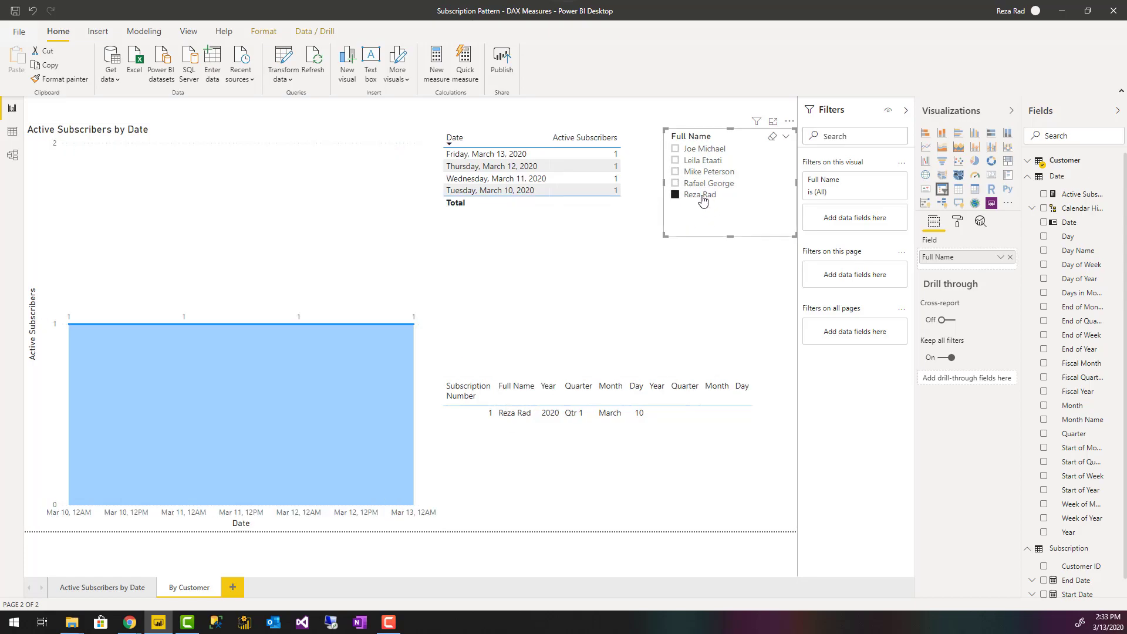
pyautogui.click(704, 163)
pyautogui.click(702, 151)
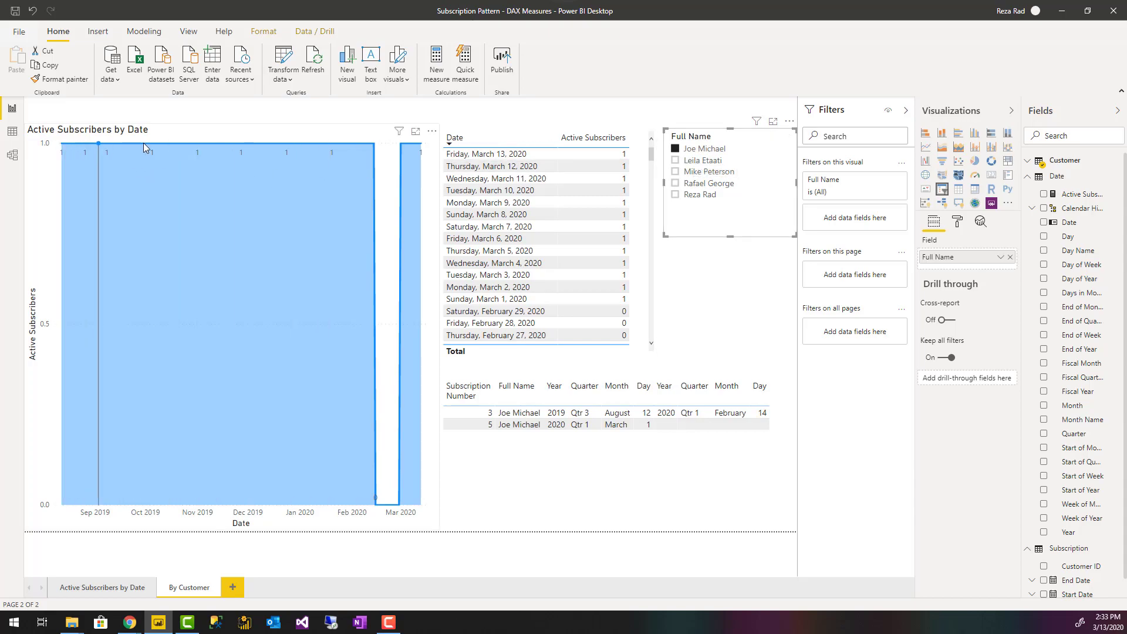
pyautogui.moveTo(376, 150)
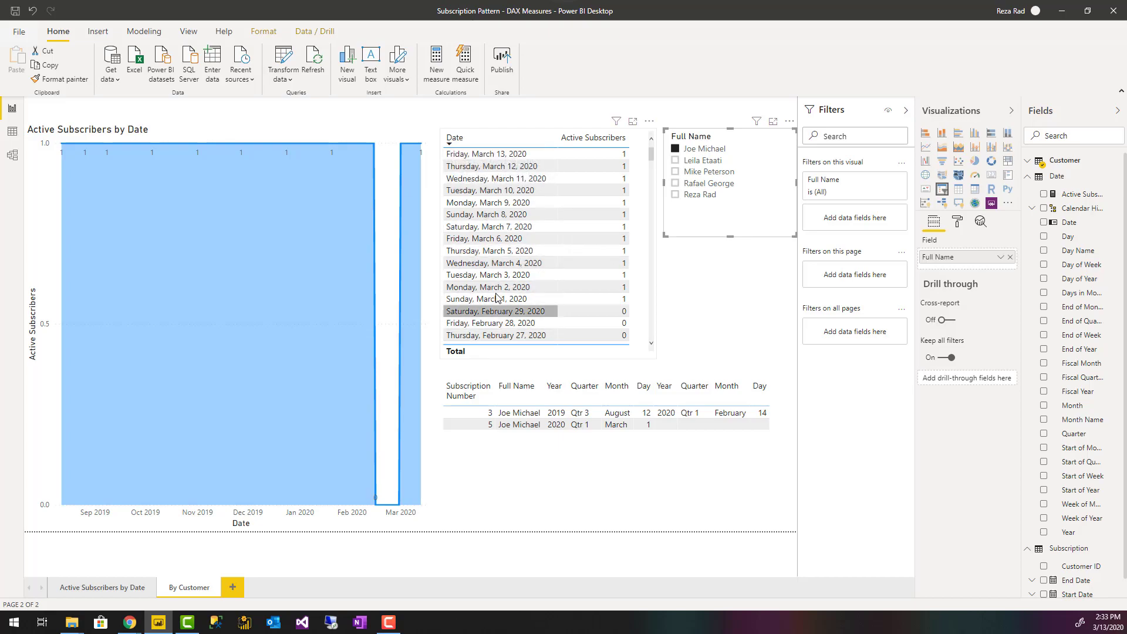
# Step: Return to the Active Subscribers by Date page and display the Active Subscribers formula at the end of its _subscribers FILTER block
pyautogui.click(102, 589)
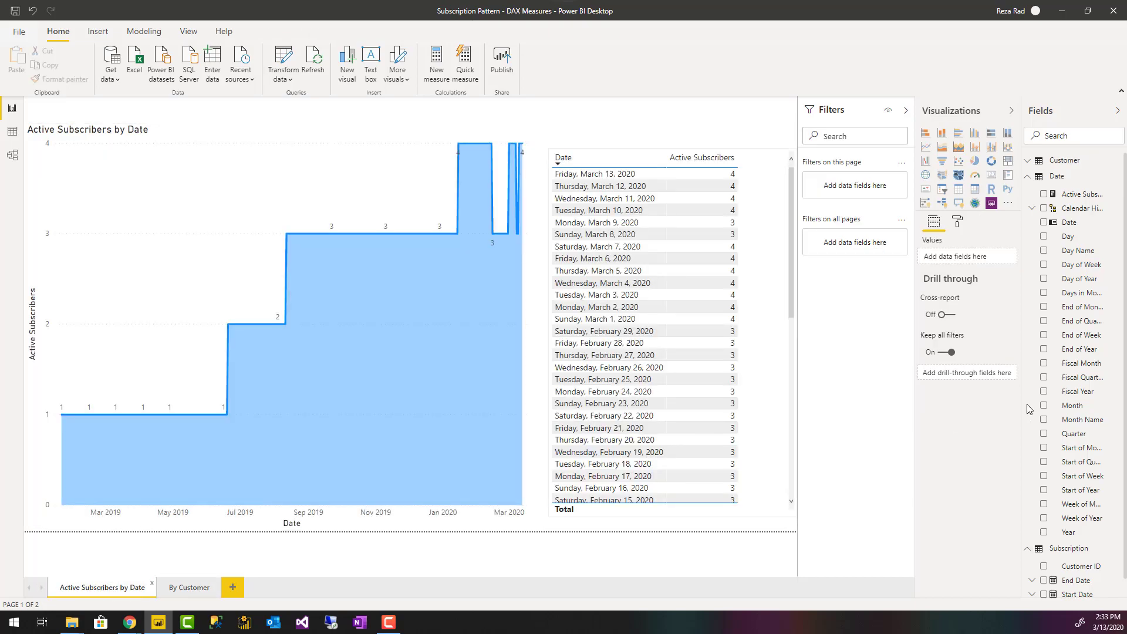
pyautogui.click(1072, 199)
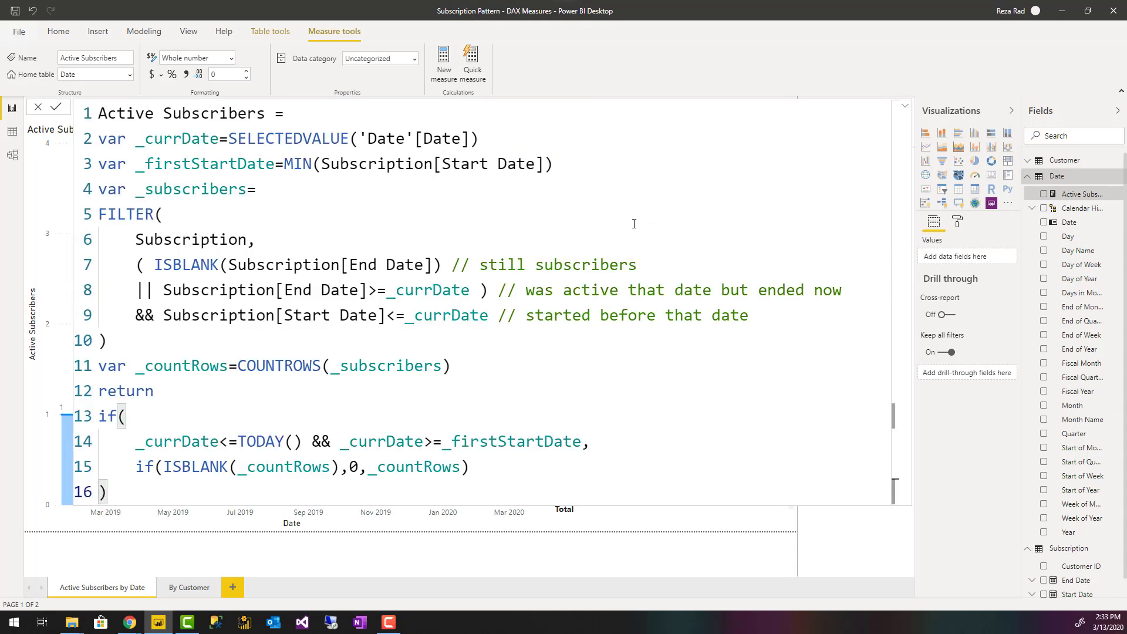
pyautogui.click(189, 351)
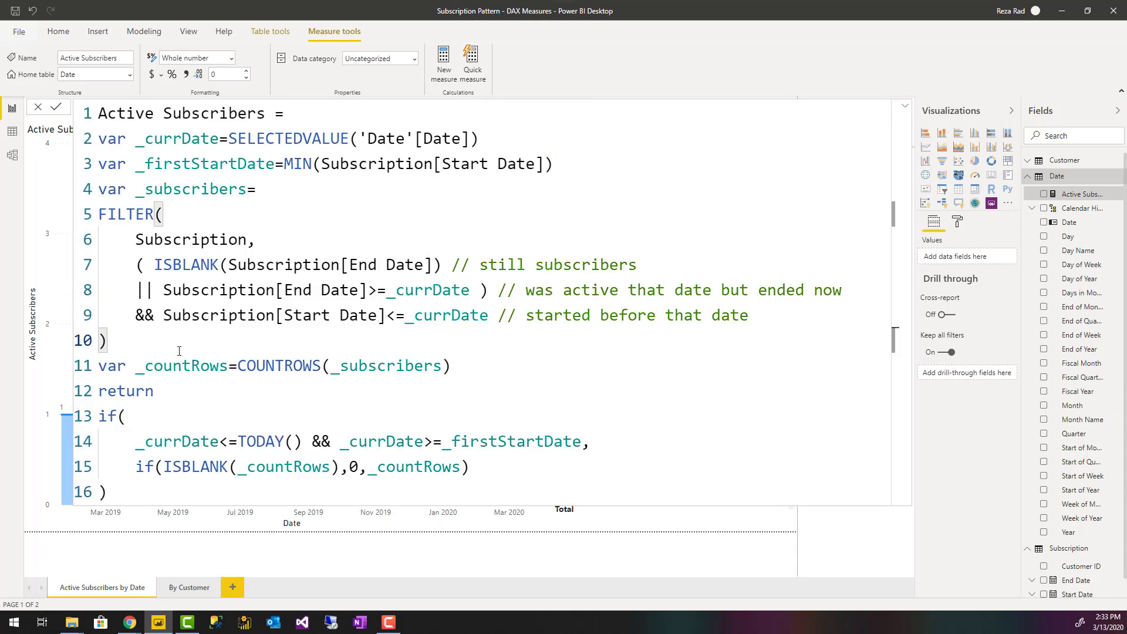